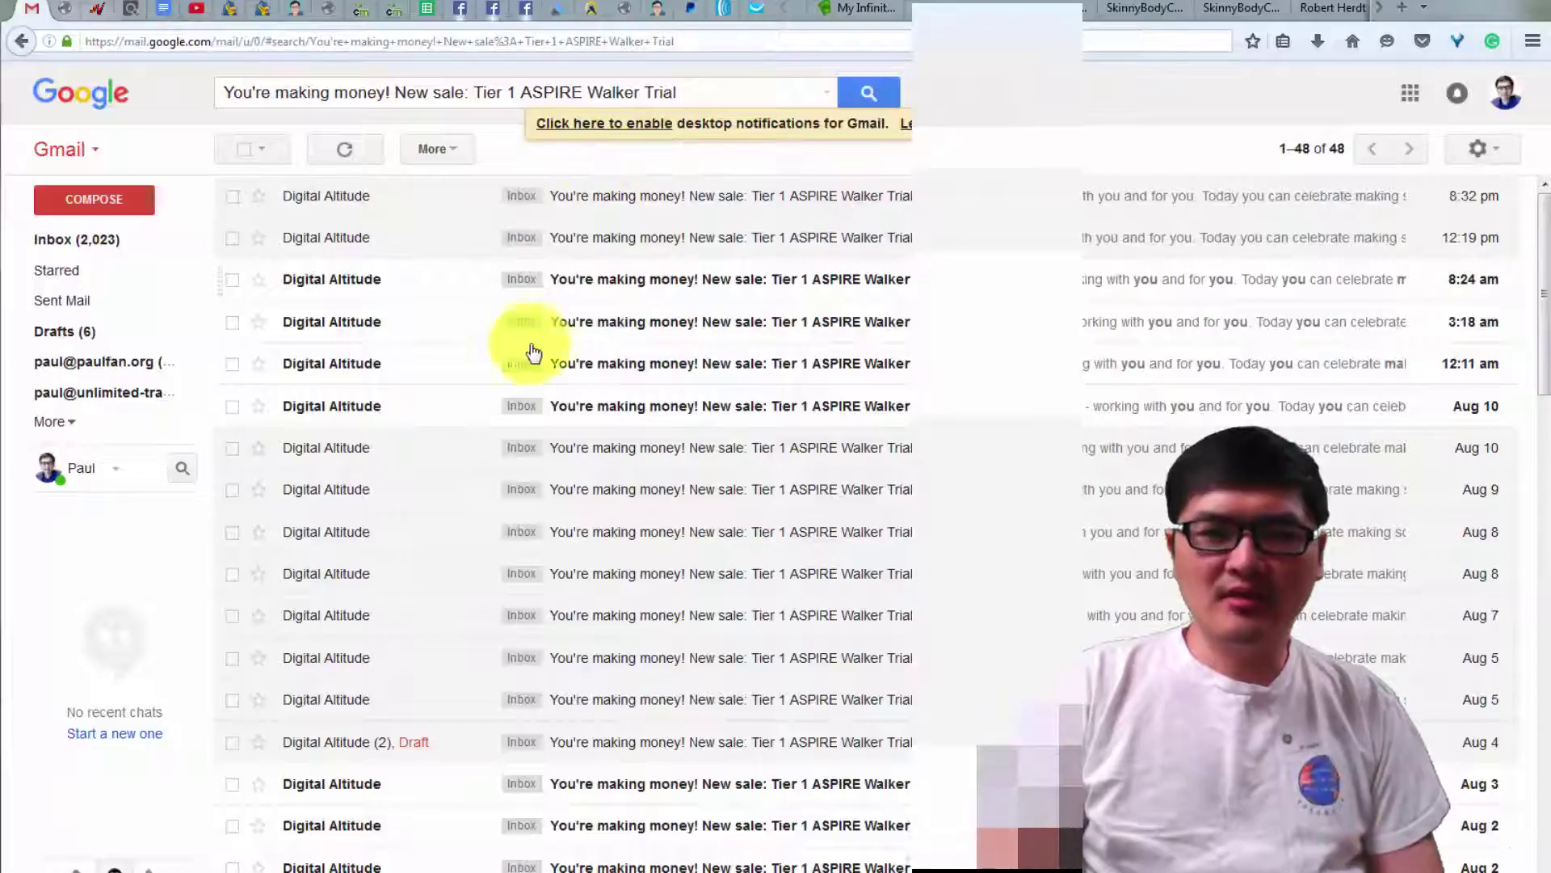
pyautogui.scroll(-3, 537, 356)
pyautogui.scroll(-2, 557, 362)
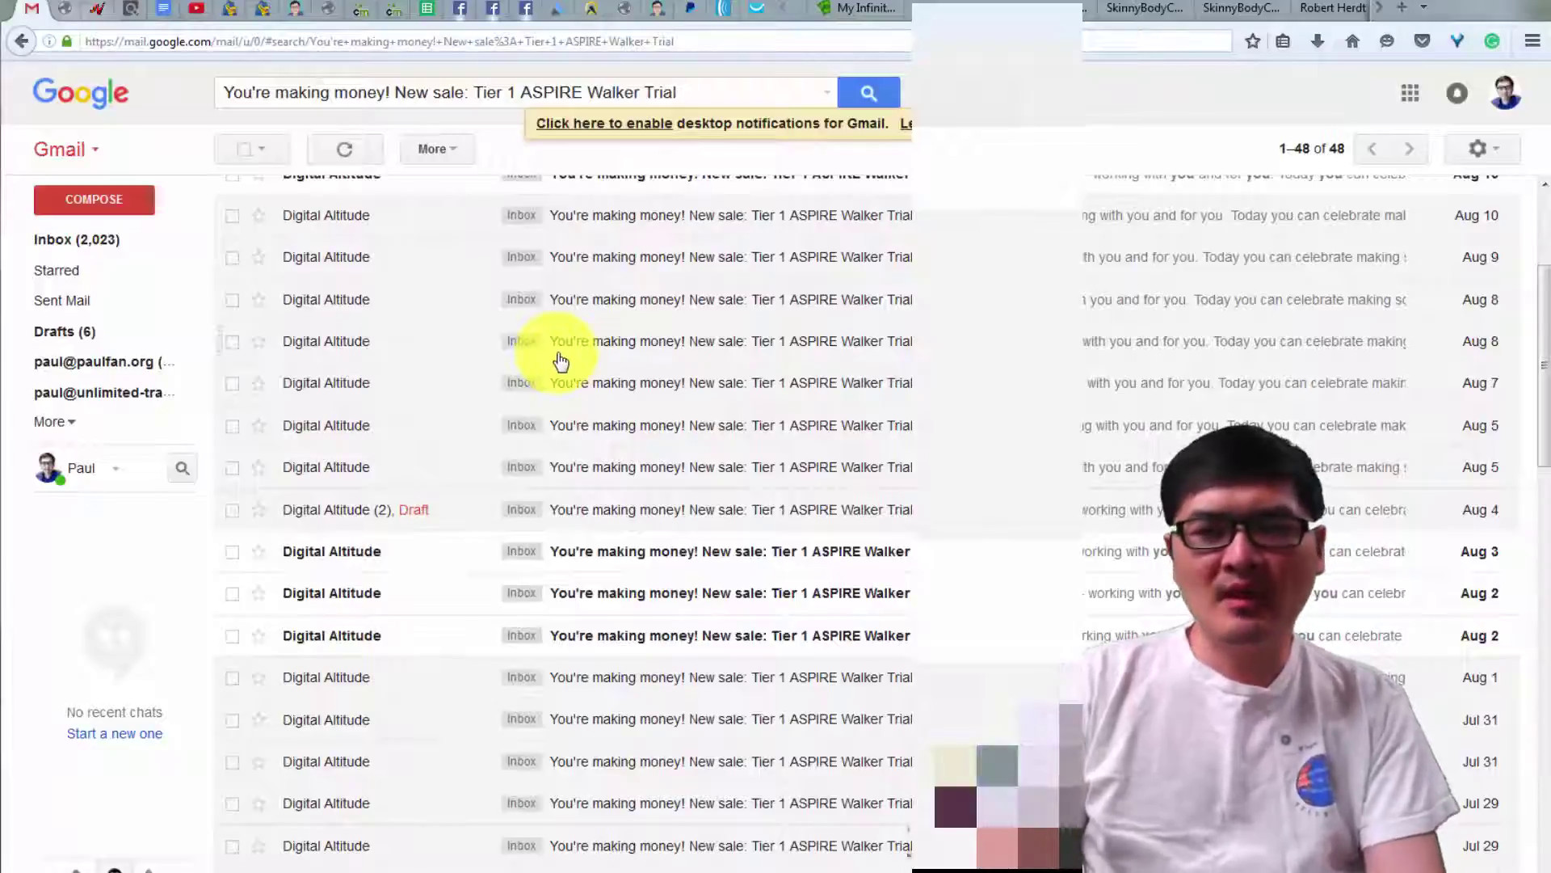
pyautogui.scroll(-1, 559, 361)
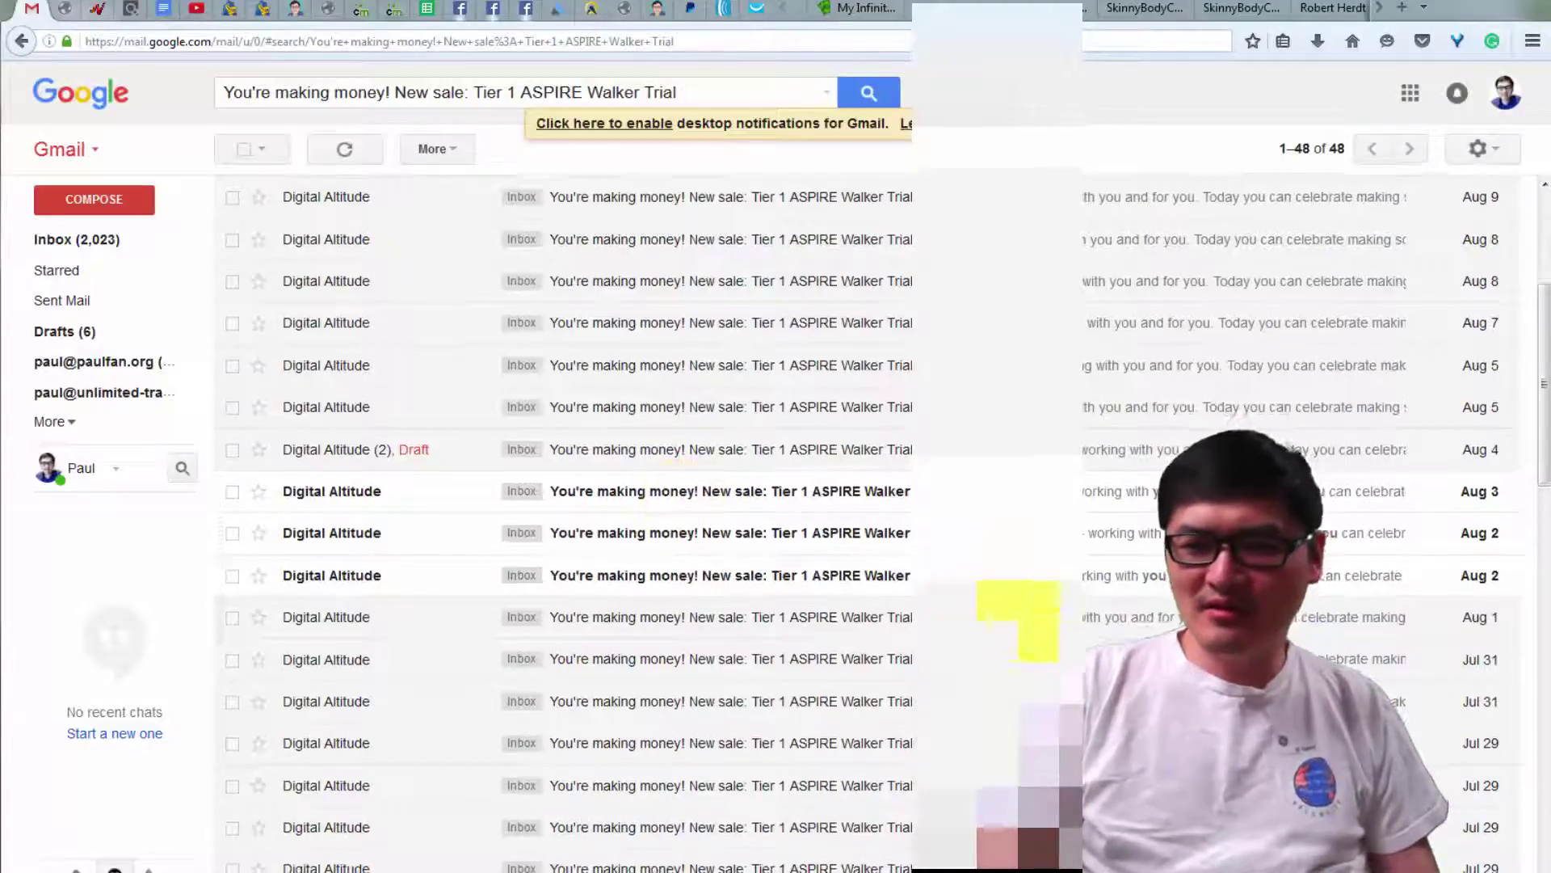
pyautogui.scroll(-3, 733, 542)
pyautogui.scroll(-2, 733, 544)
pyautogui.scroll(-1, 733, 543)
pyautogui.scroll(-3, 734, 543)
pyautogui.scroll(-2, 734, 543)
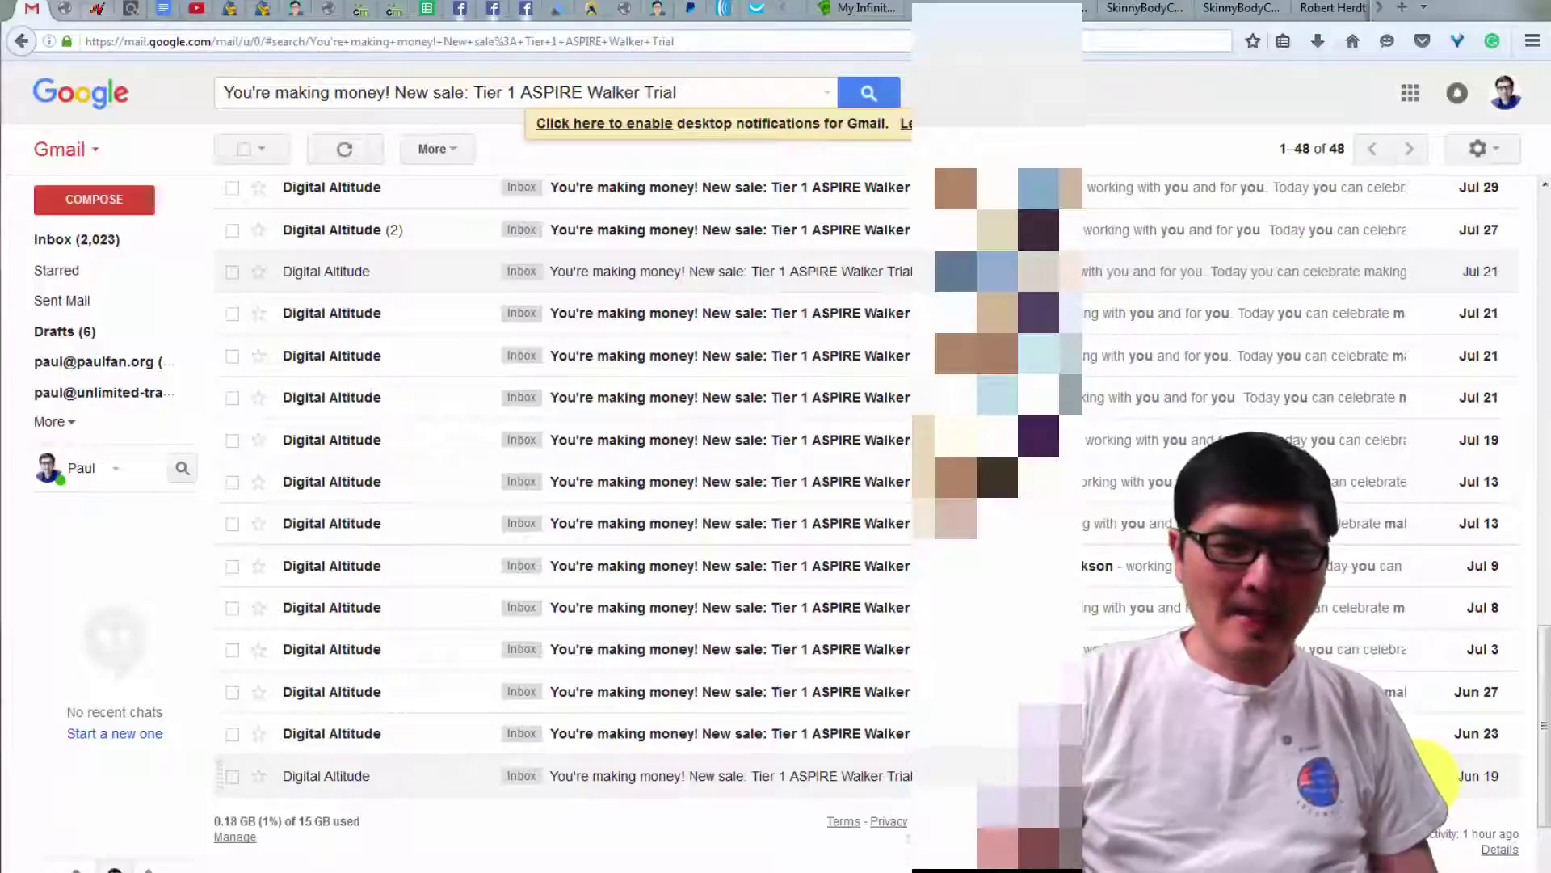
pyautogui.scroll(2, 1448, 761)
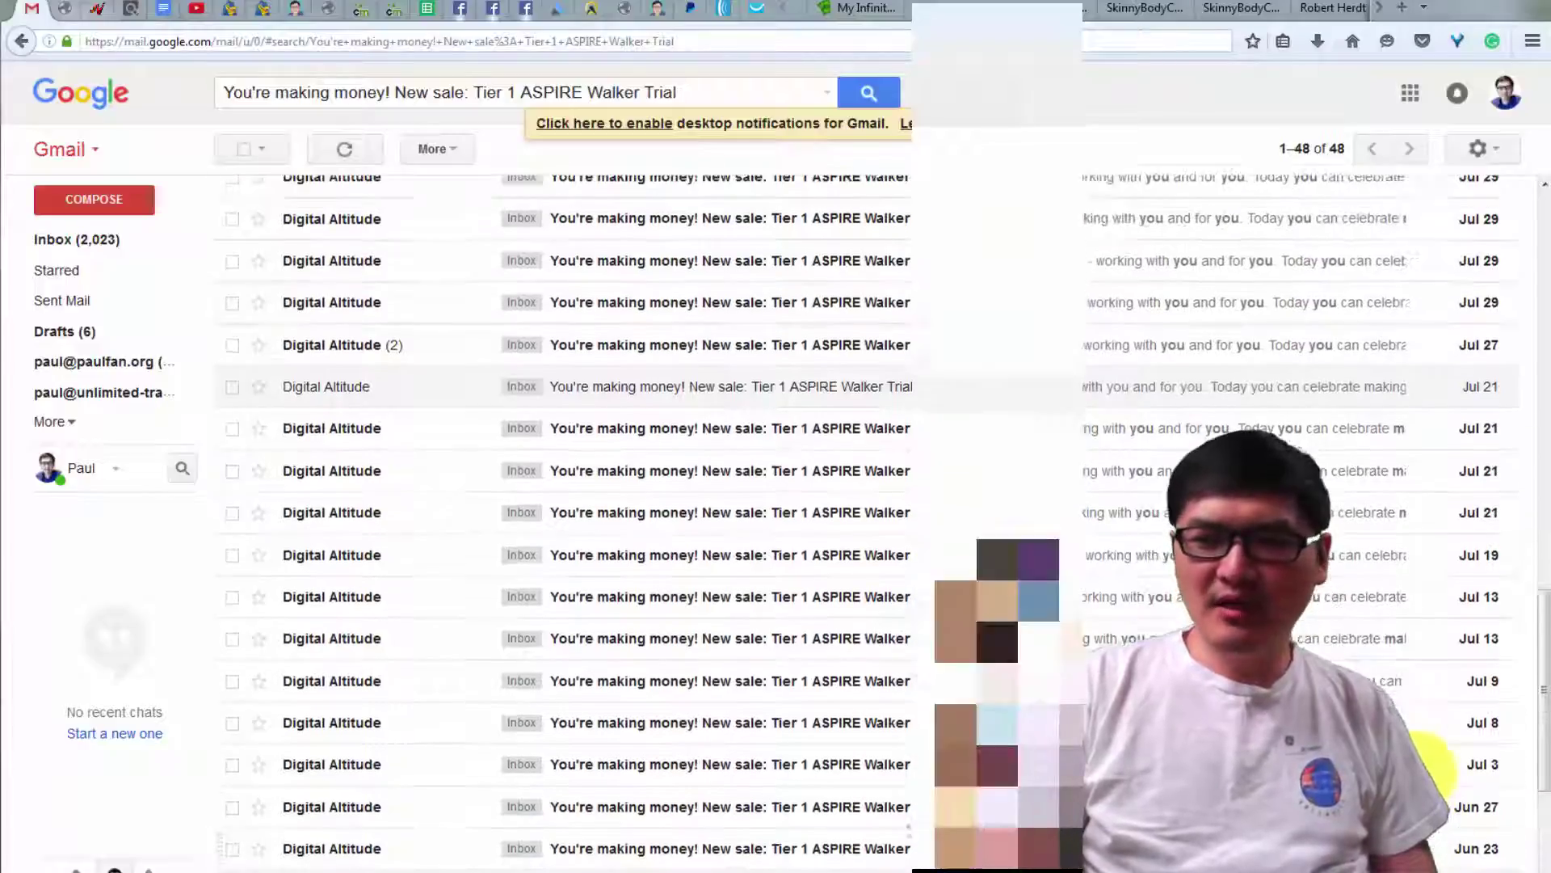
pyautogui.scroll(2, 1424, 656)
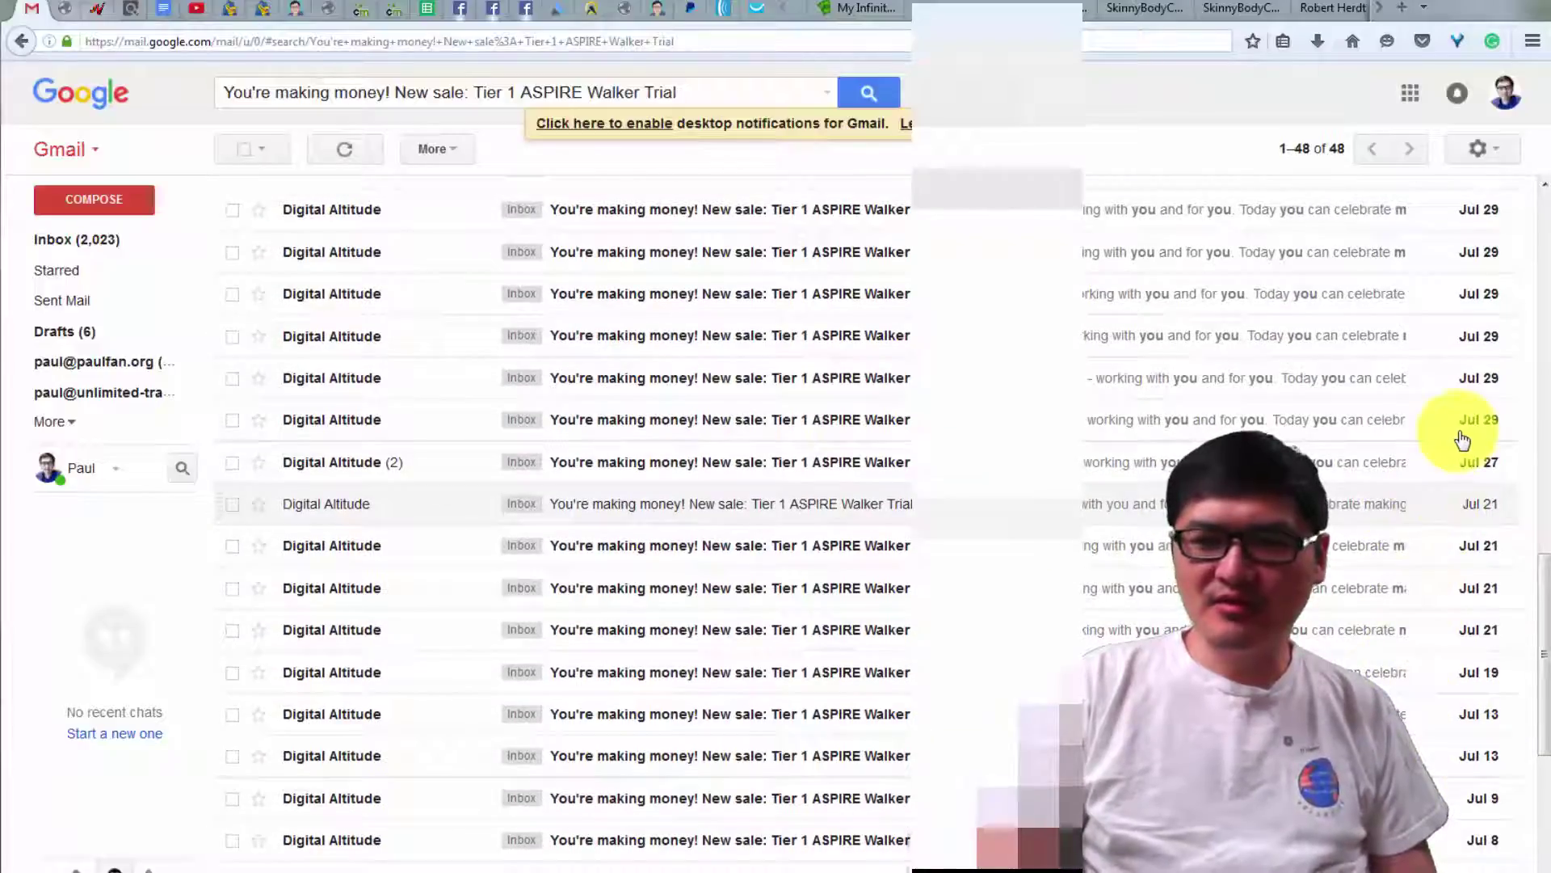
pyautogui.scroll(-3, 1455, 624)
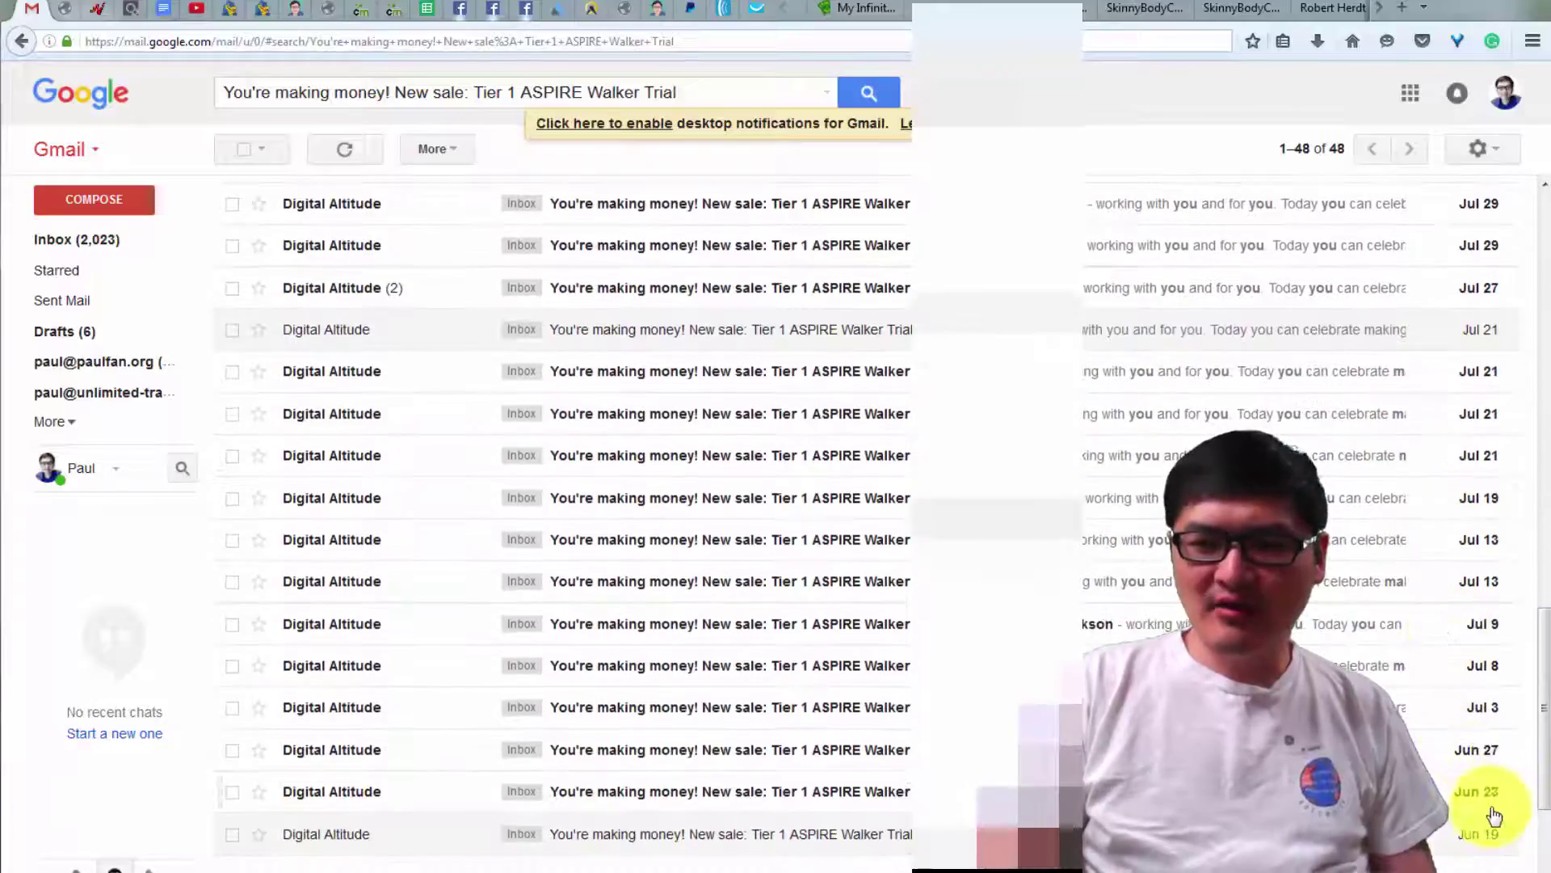
pyautogui.scroll(1, 1419, 710)
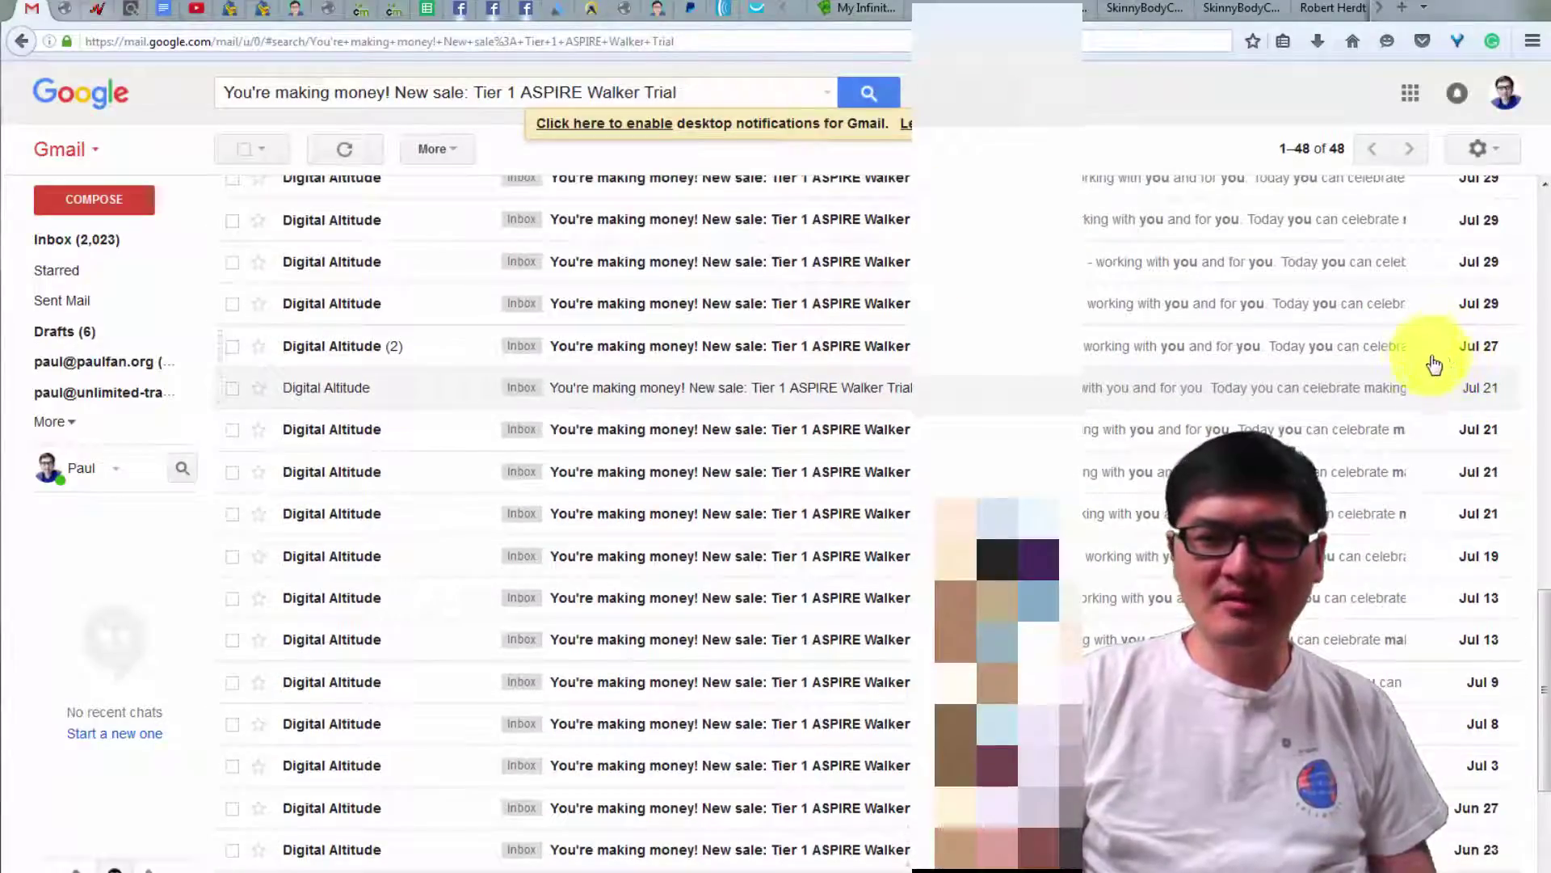
pyautogui.scroll(-3, 1430, 521)
pyautogui.scroll(2, 1418, 376)
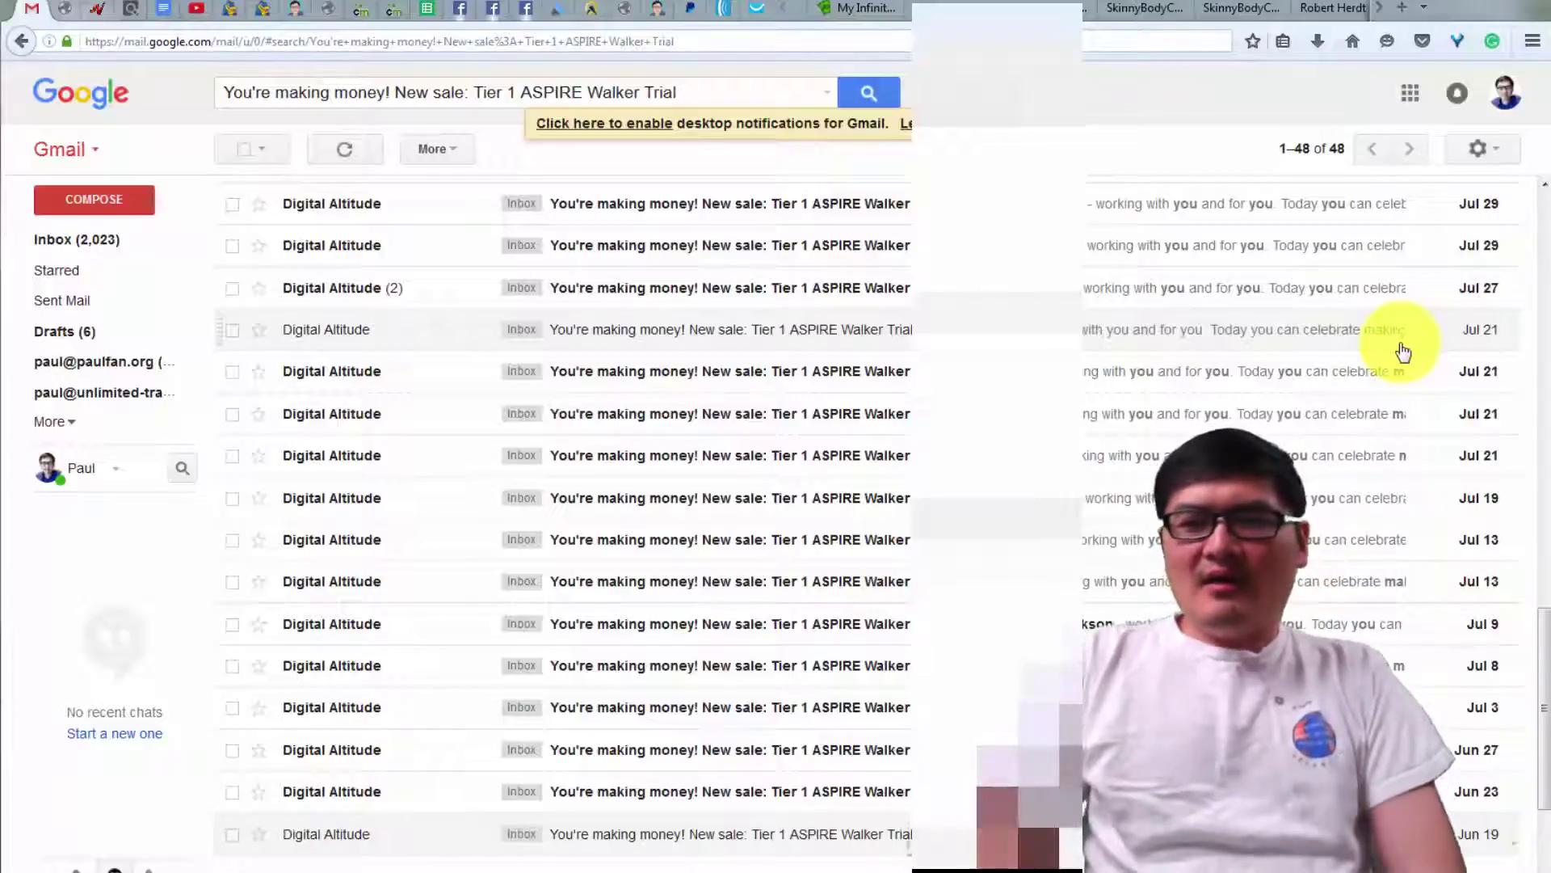
pyautogui.scroll(1, 1394, 352)
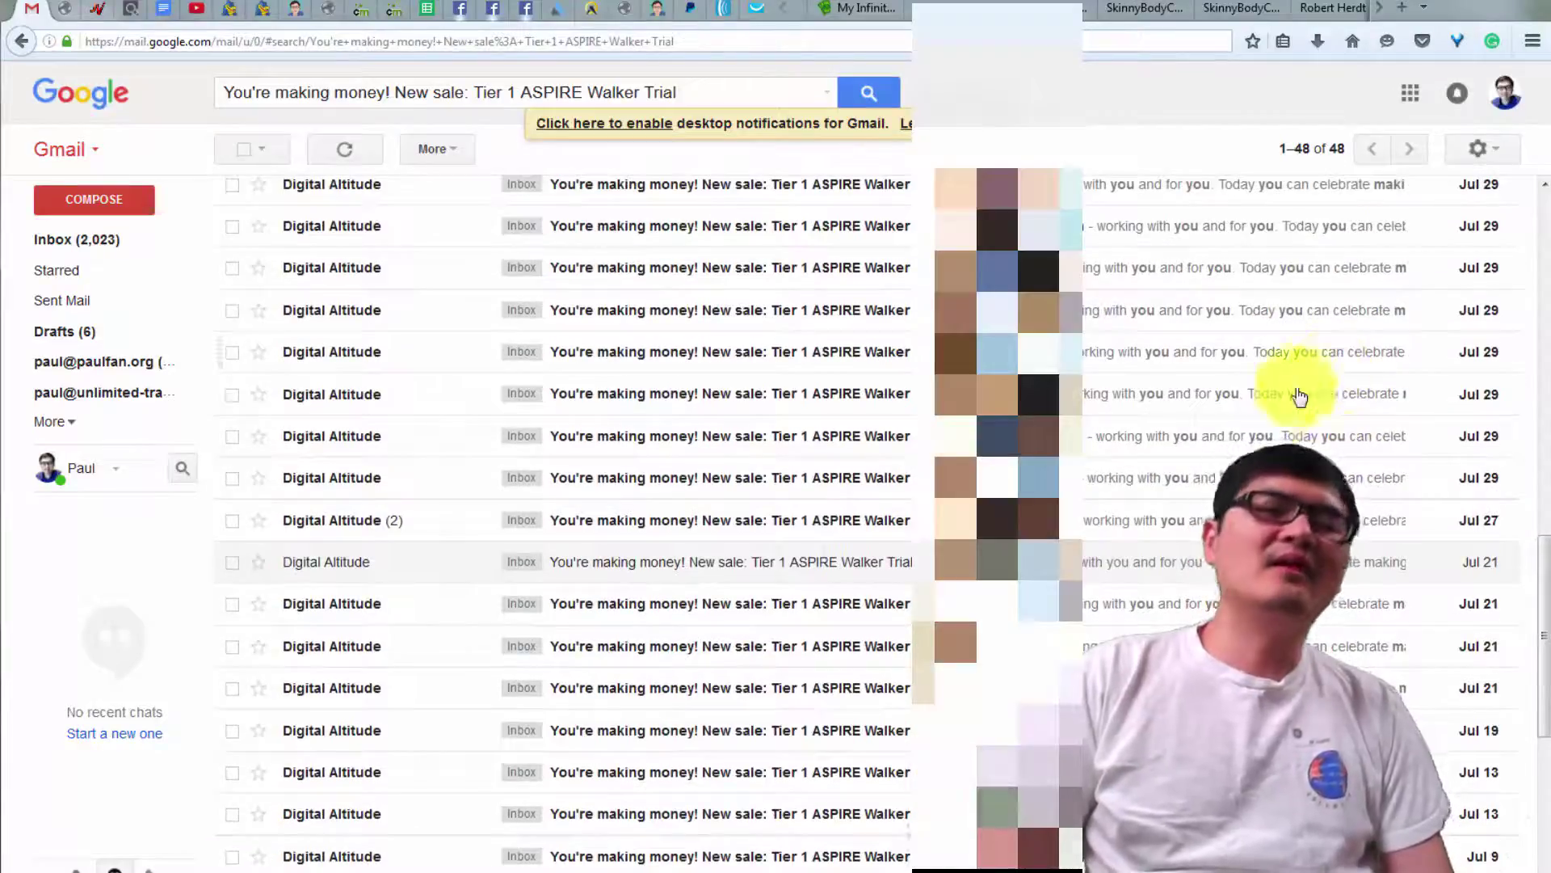
pyautogui.scroll(3, 1281, 409)
pyautogui.scroll(5, 1272, 433)
pyautogui.scroll(2, 1261, 426)
pyautogui.scroll(2, 1261, 427)
pyautogui.scroll(2, 1260, 427)
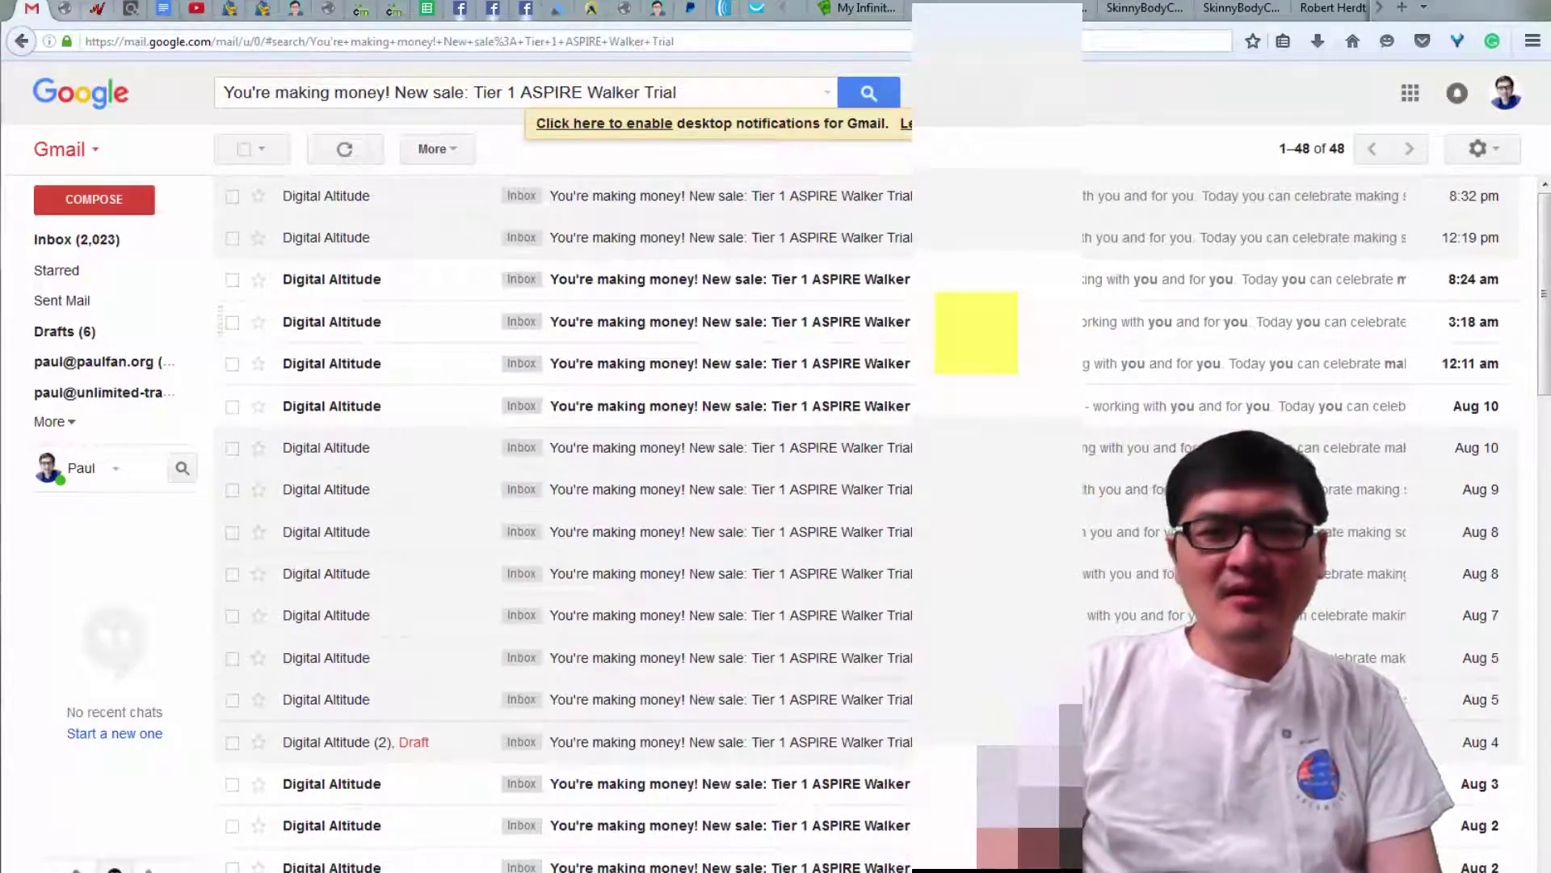
pyautogui.scroll(-2, 776, 521)
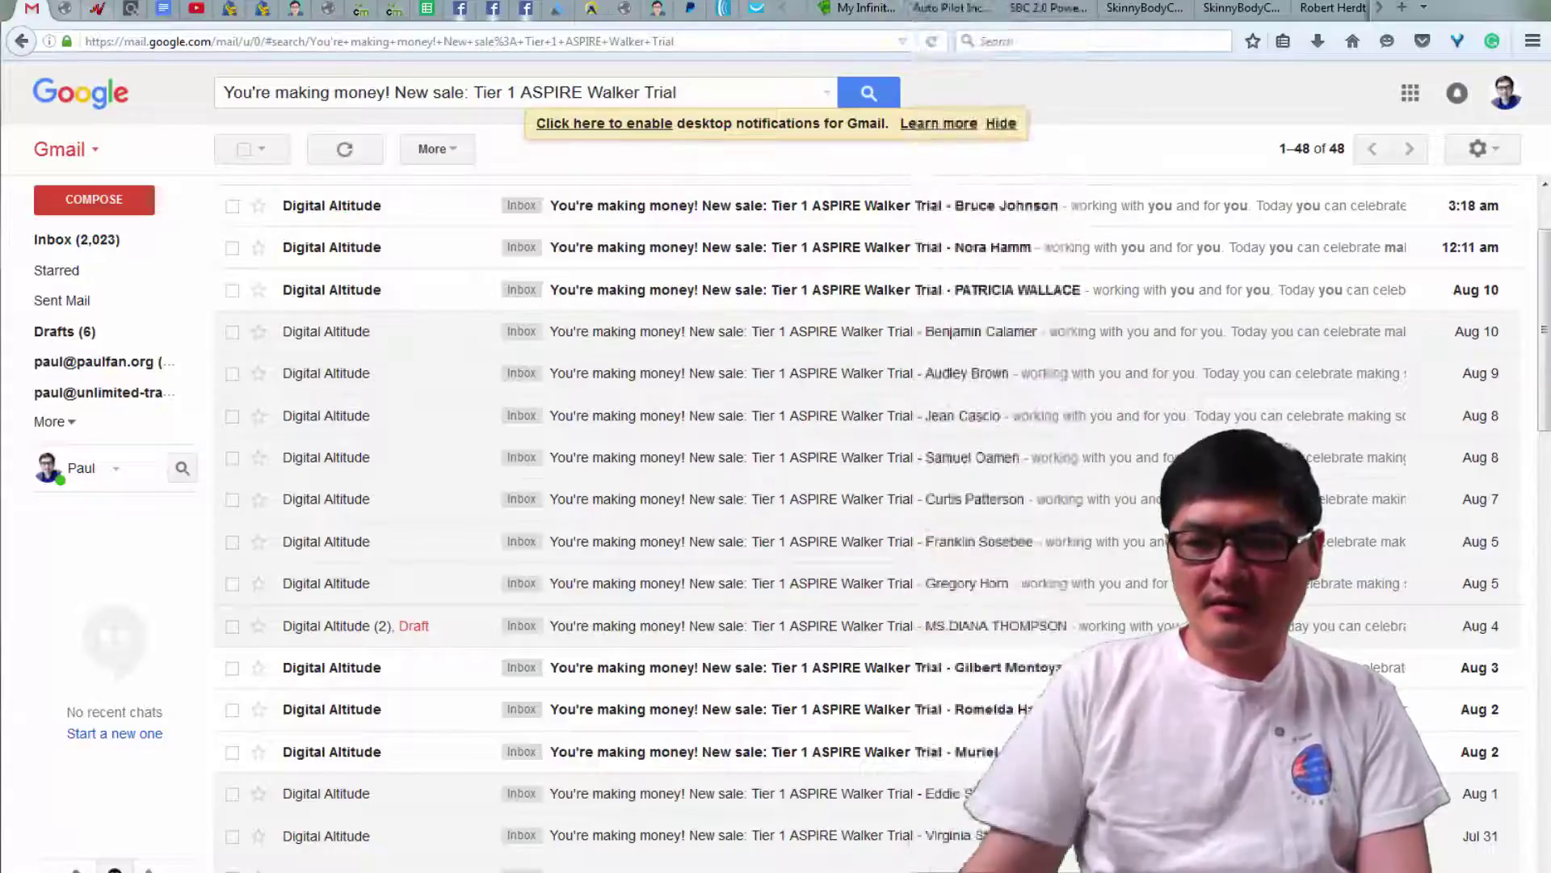
# Switch to the Skinny Body Care 2.0 PowerLine landing page with its Reserve Your Position form
pyautogui.click(1066, 8)
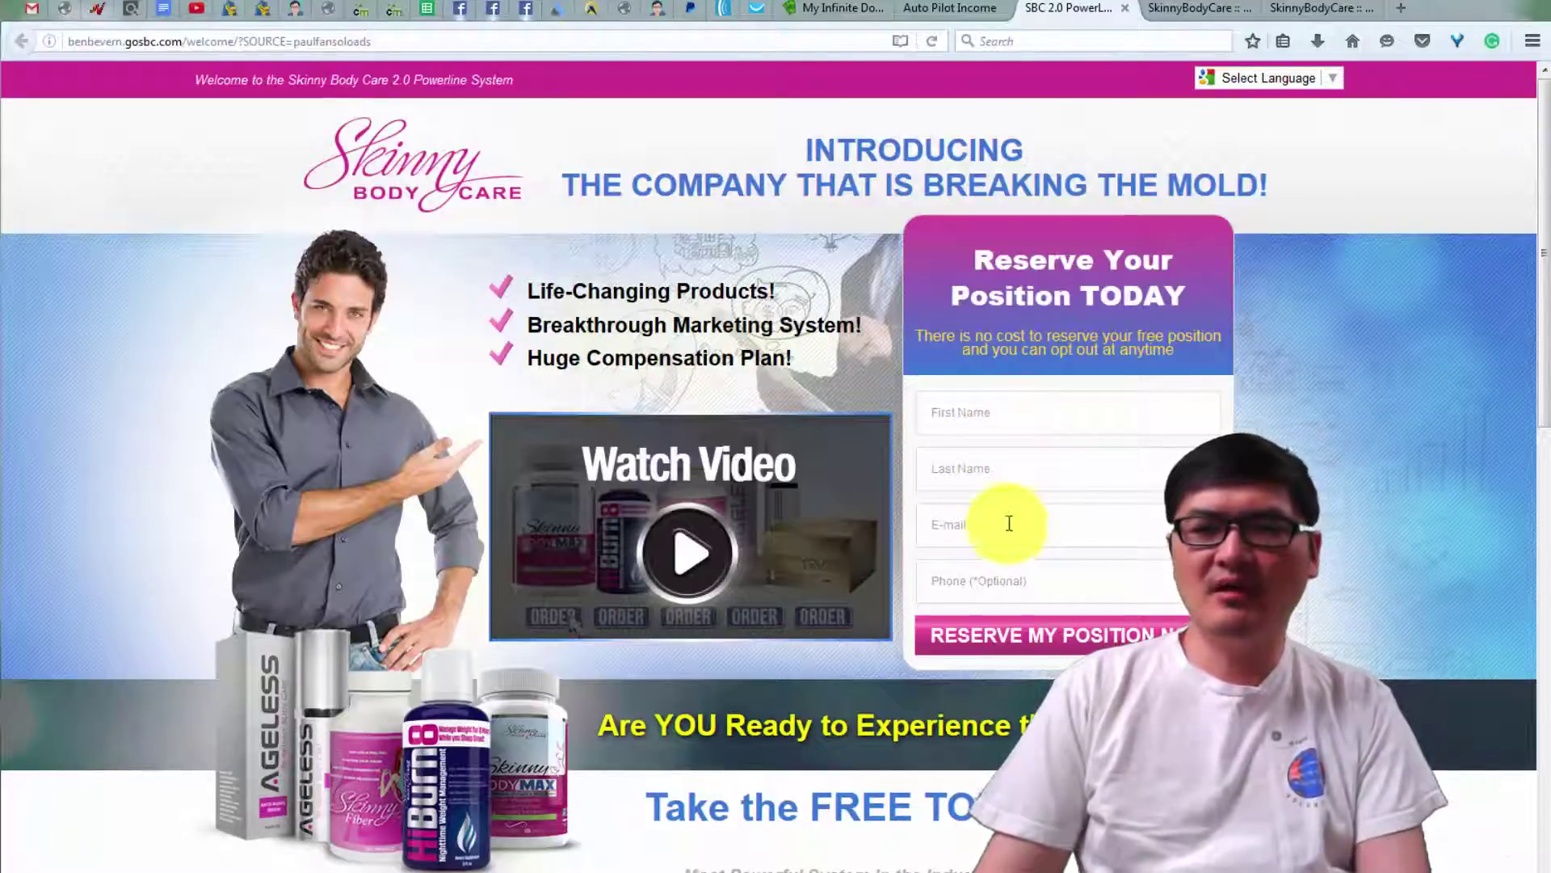
# Switch to the SkinnyBodyCare join page and focus the E-Mail field in the Step 1 form
pyautogui.click(1170, 10)
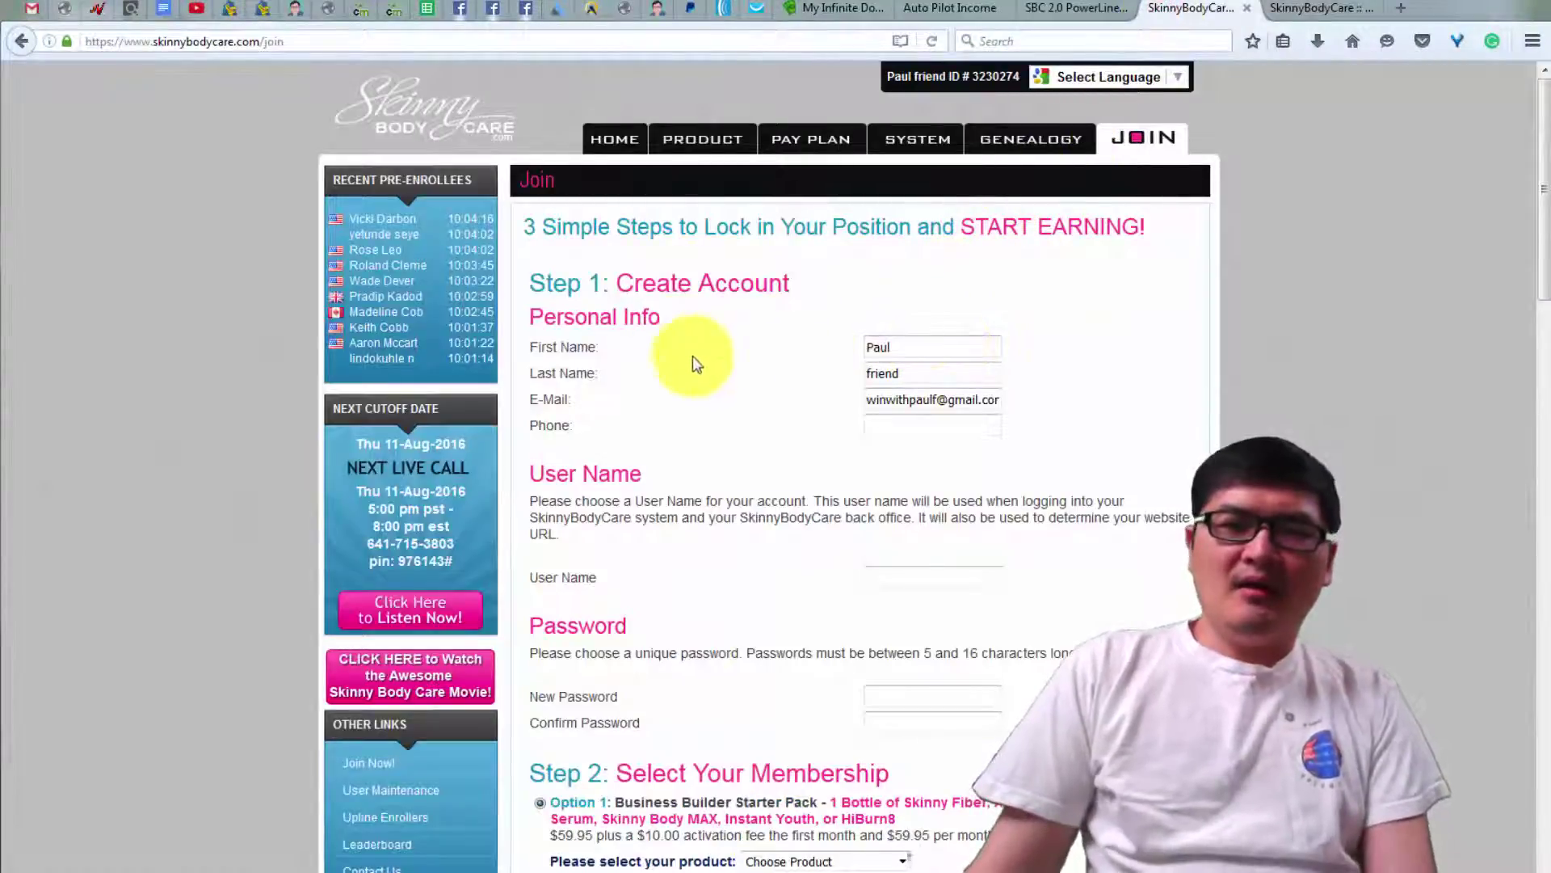
pyautogui.click(884, 347)
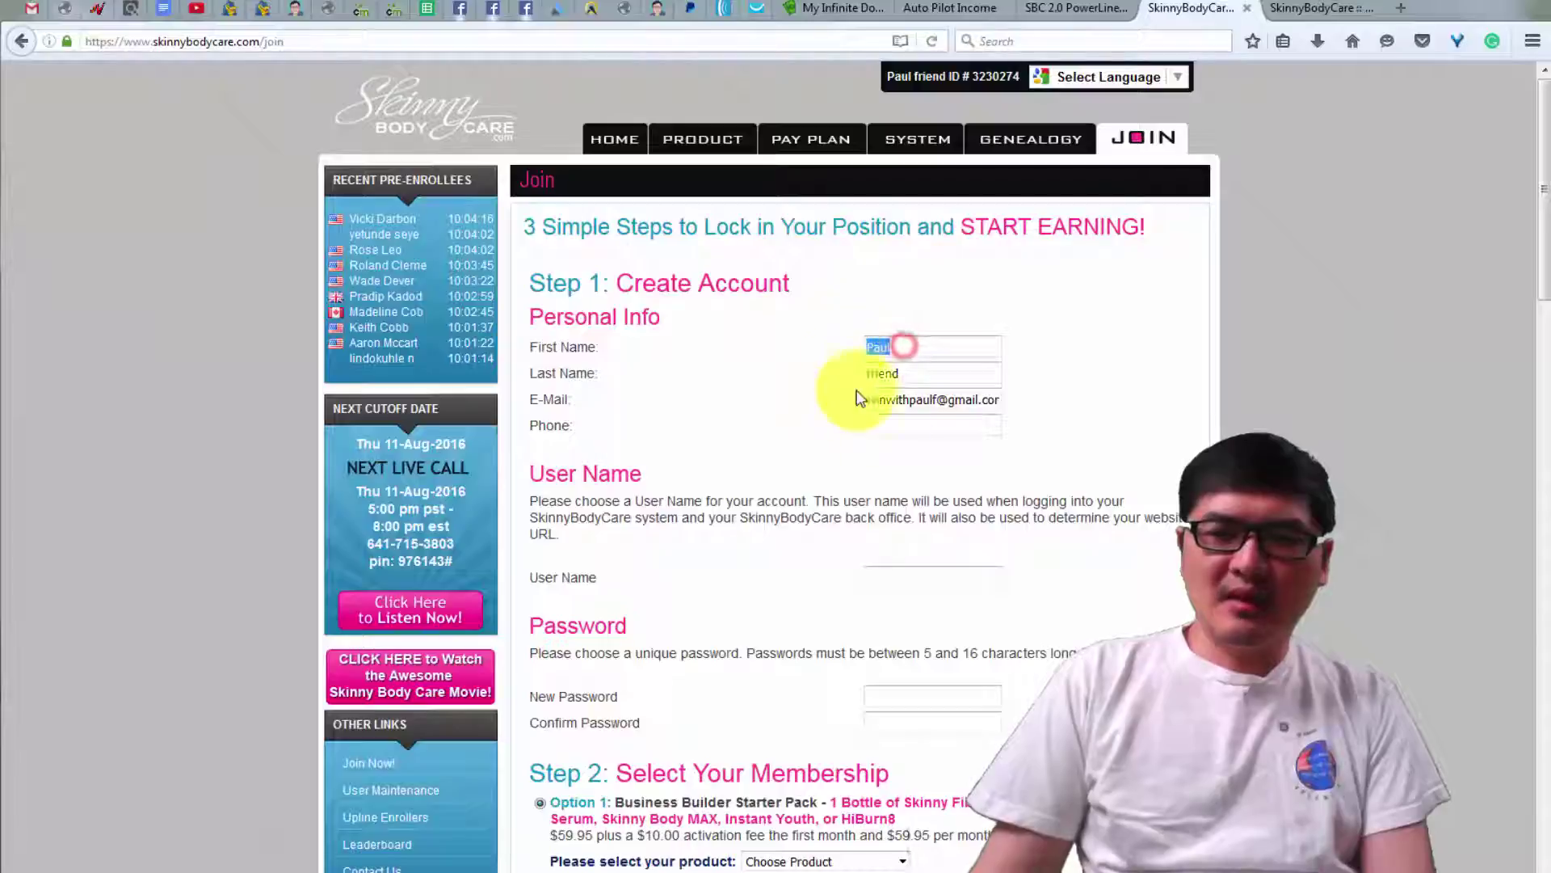
pyautogui.click(902, 399)
pyautogui.scroll(-3, 795, 453)
pyautogui.scroll(-2, 642, 416)
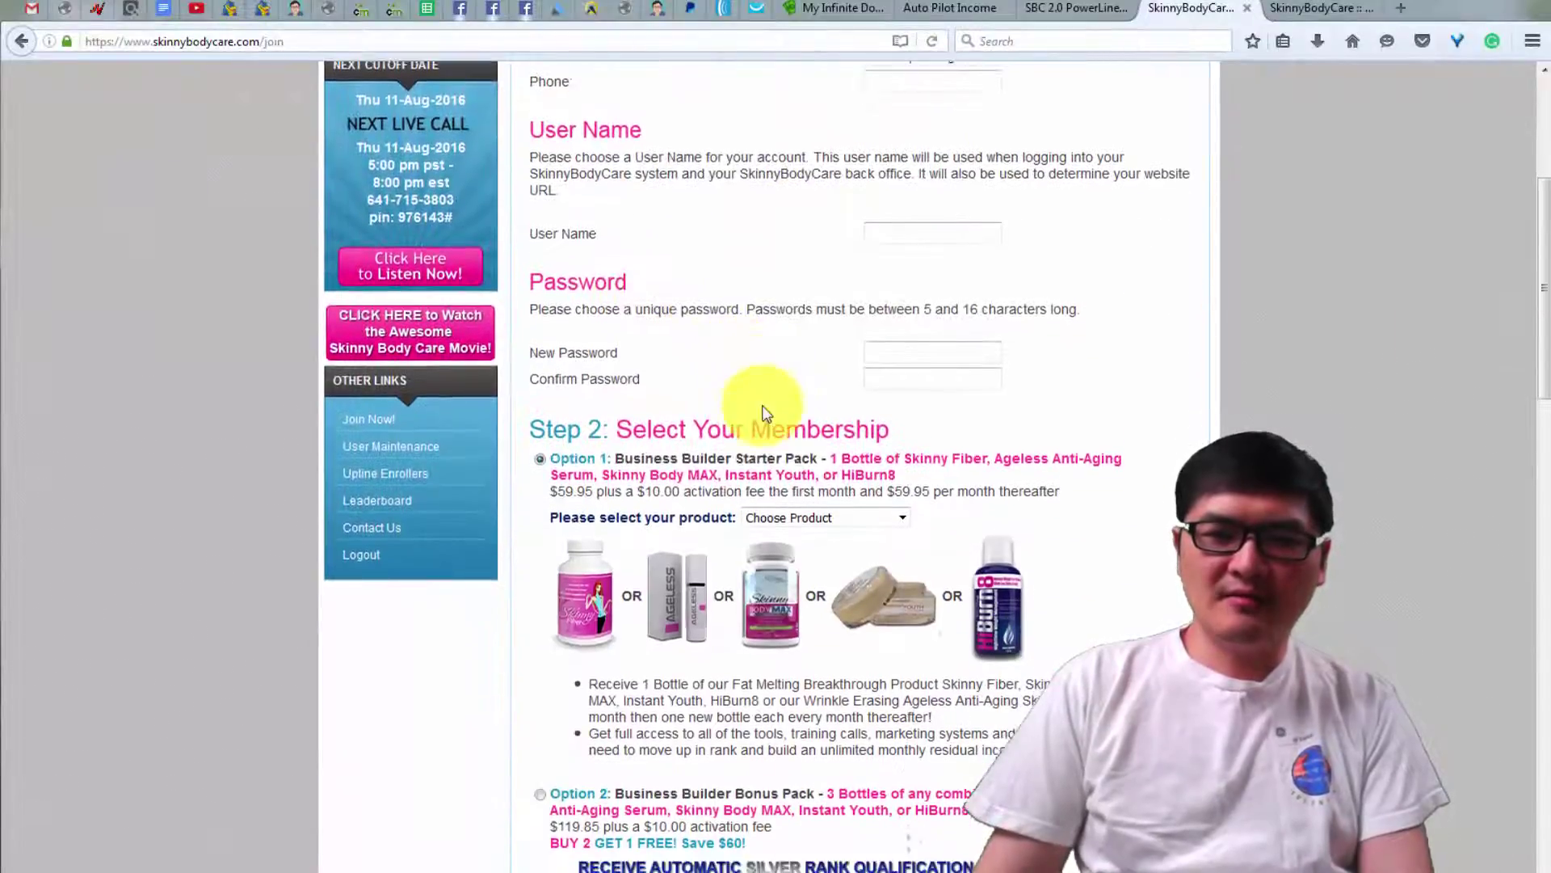
pyautogui.scroll(-1, 769, 399)
pyautogui.scroll(5, 775, 365)
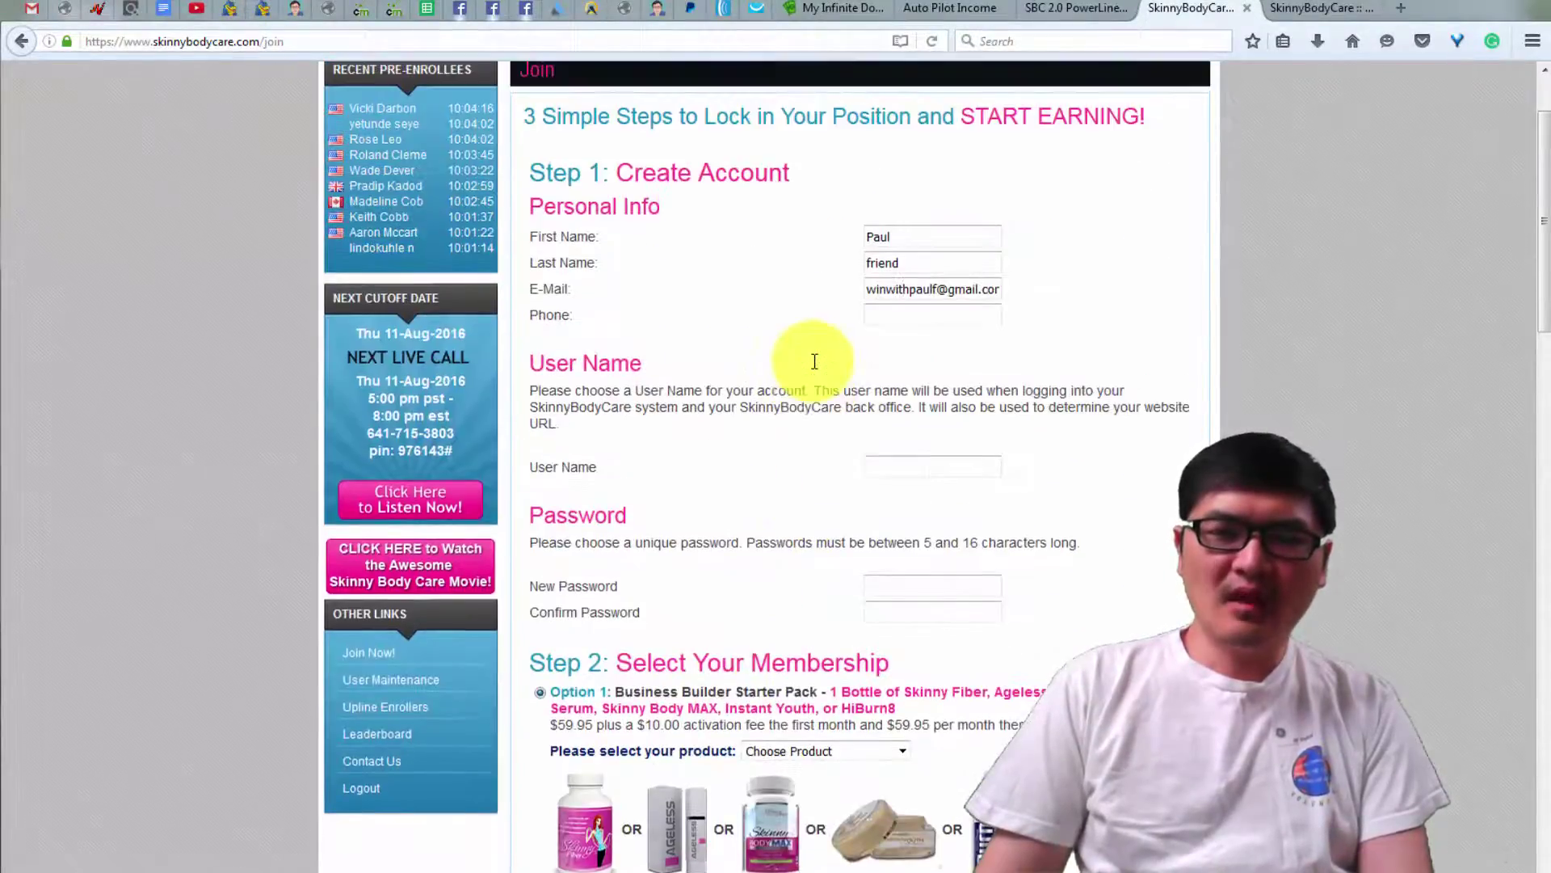
pyautogui.scroll(2, 801, 361)
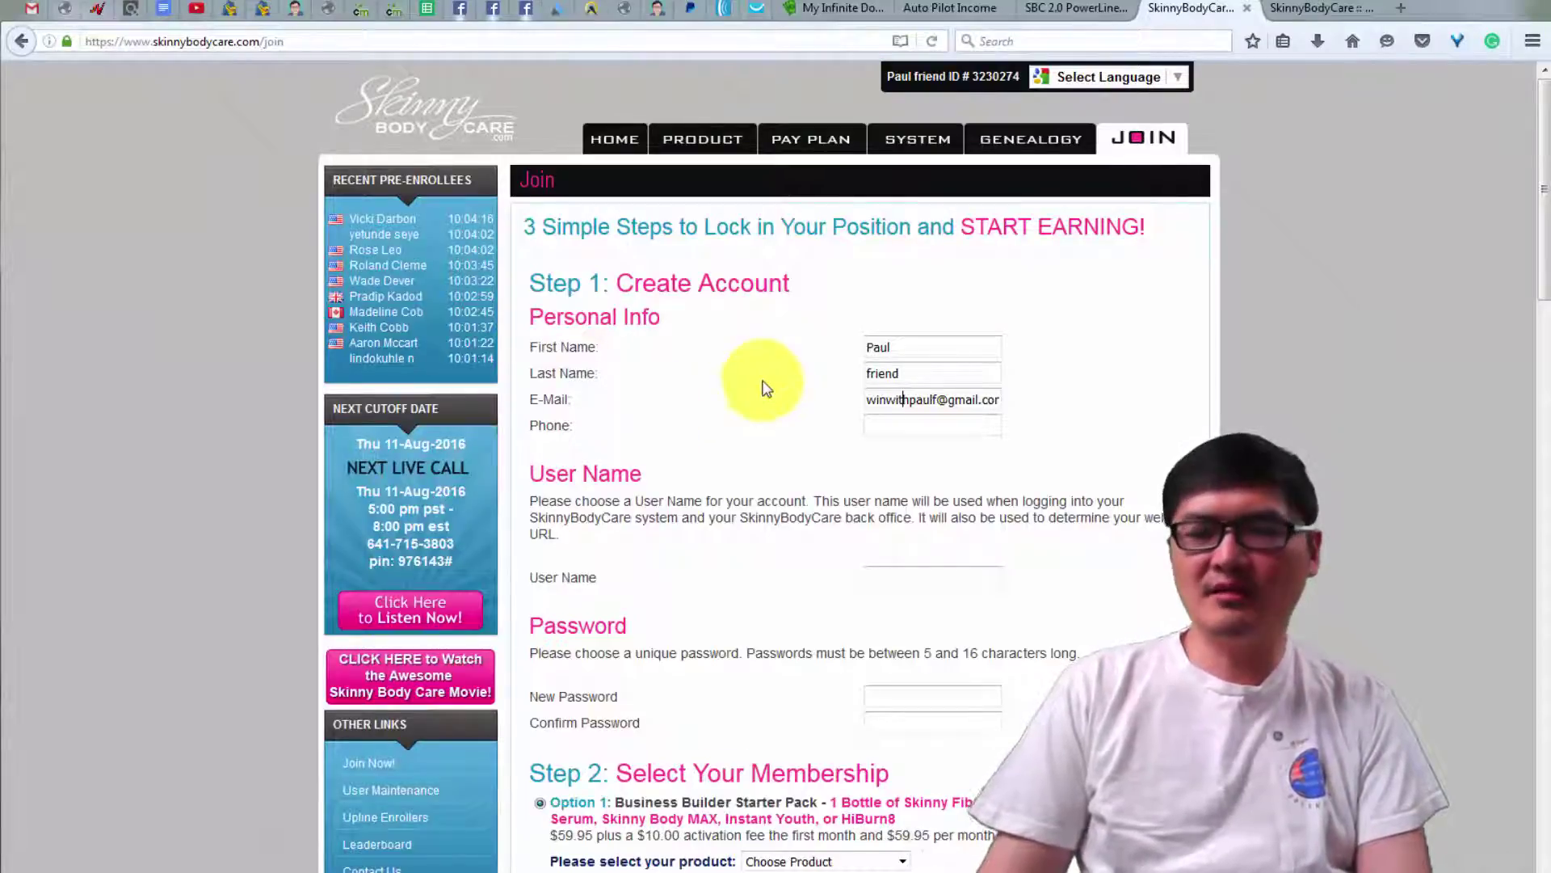
pyautogui.scroll(-5, 989, 346)
pyautogui.scroll(-6, 945, 327)
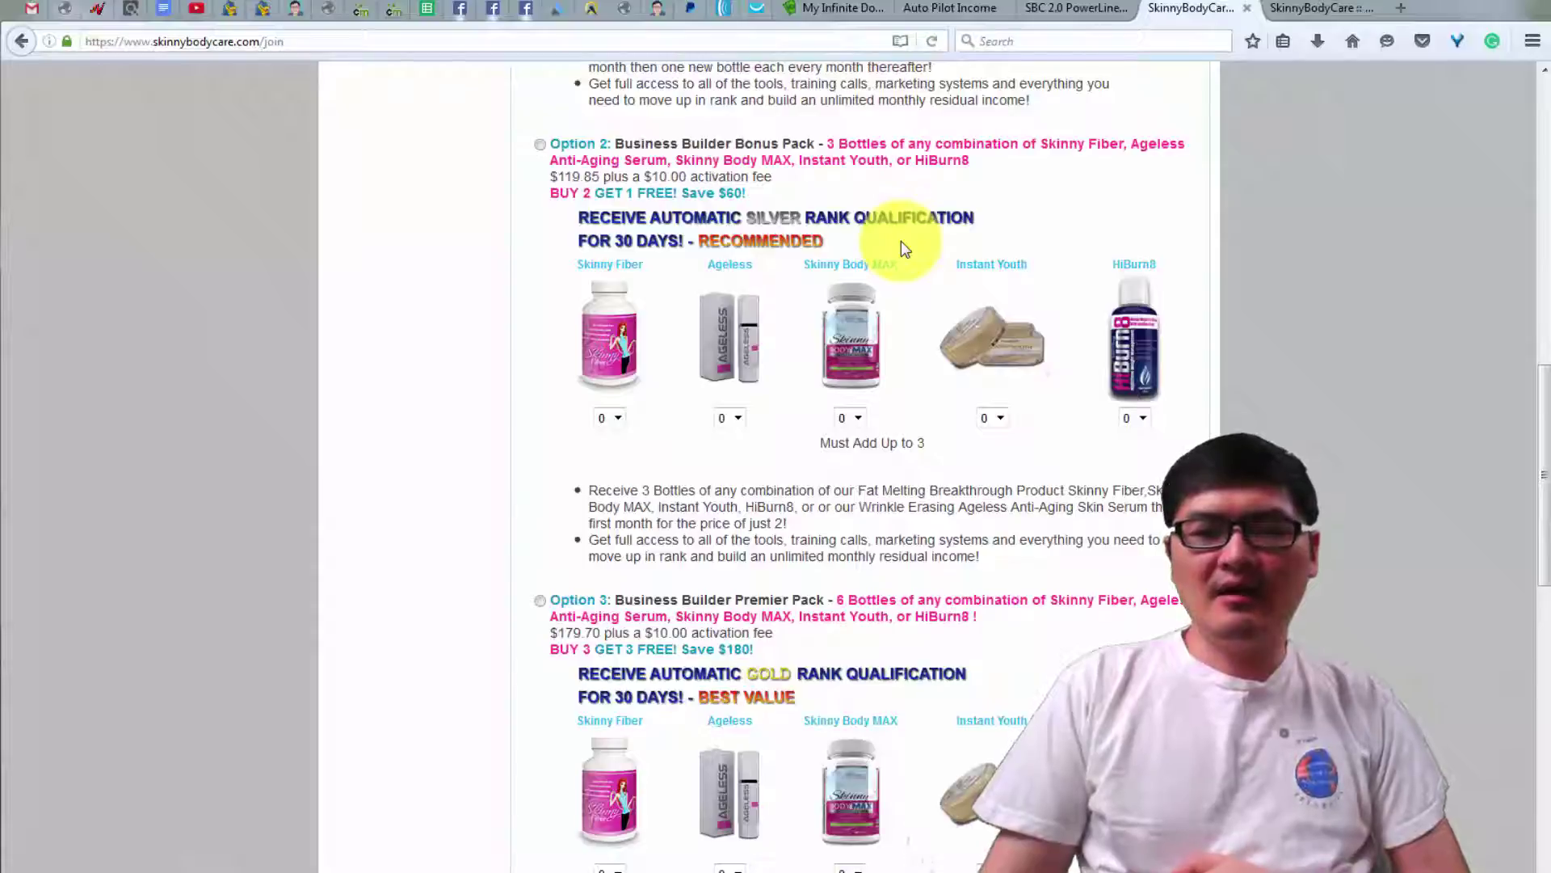
pyautogui.scroll(1, 902, 240)
pyautogui.scroll(3, 902, 242)
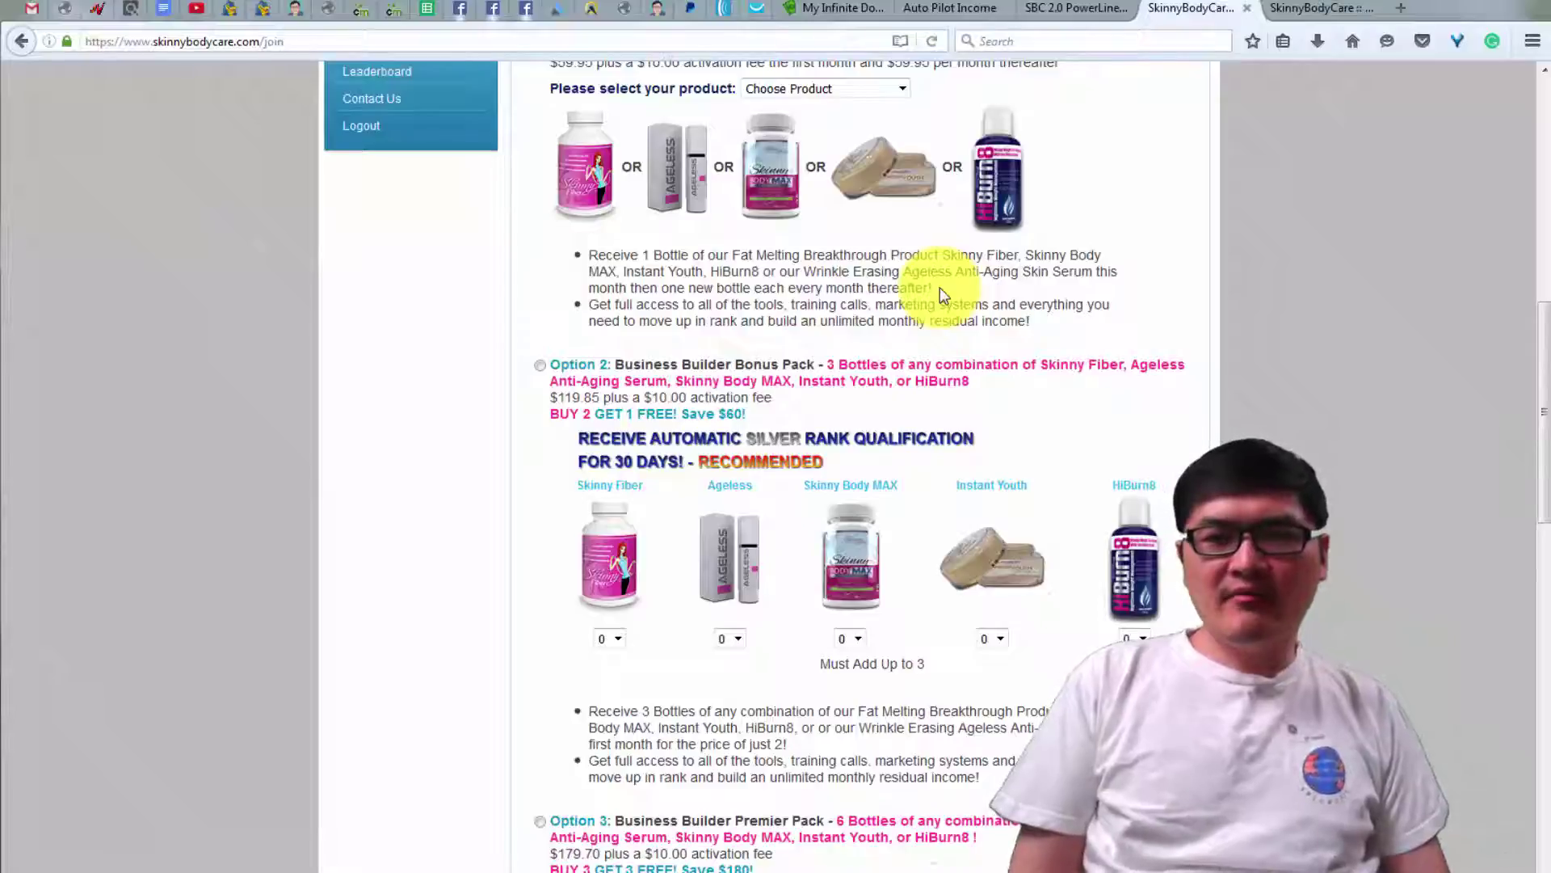
pyautogui.scroll(3, 934, 414)
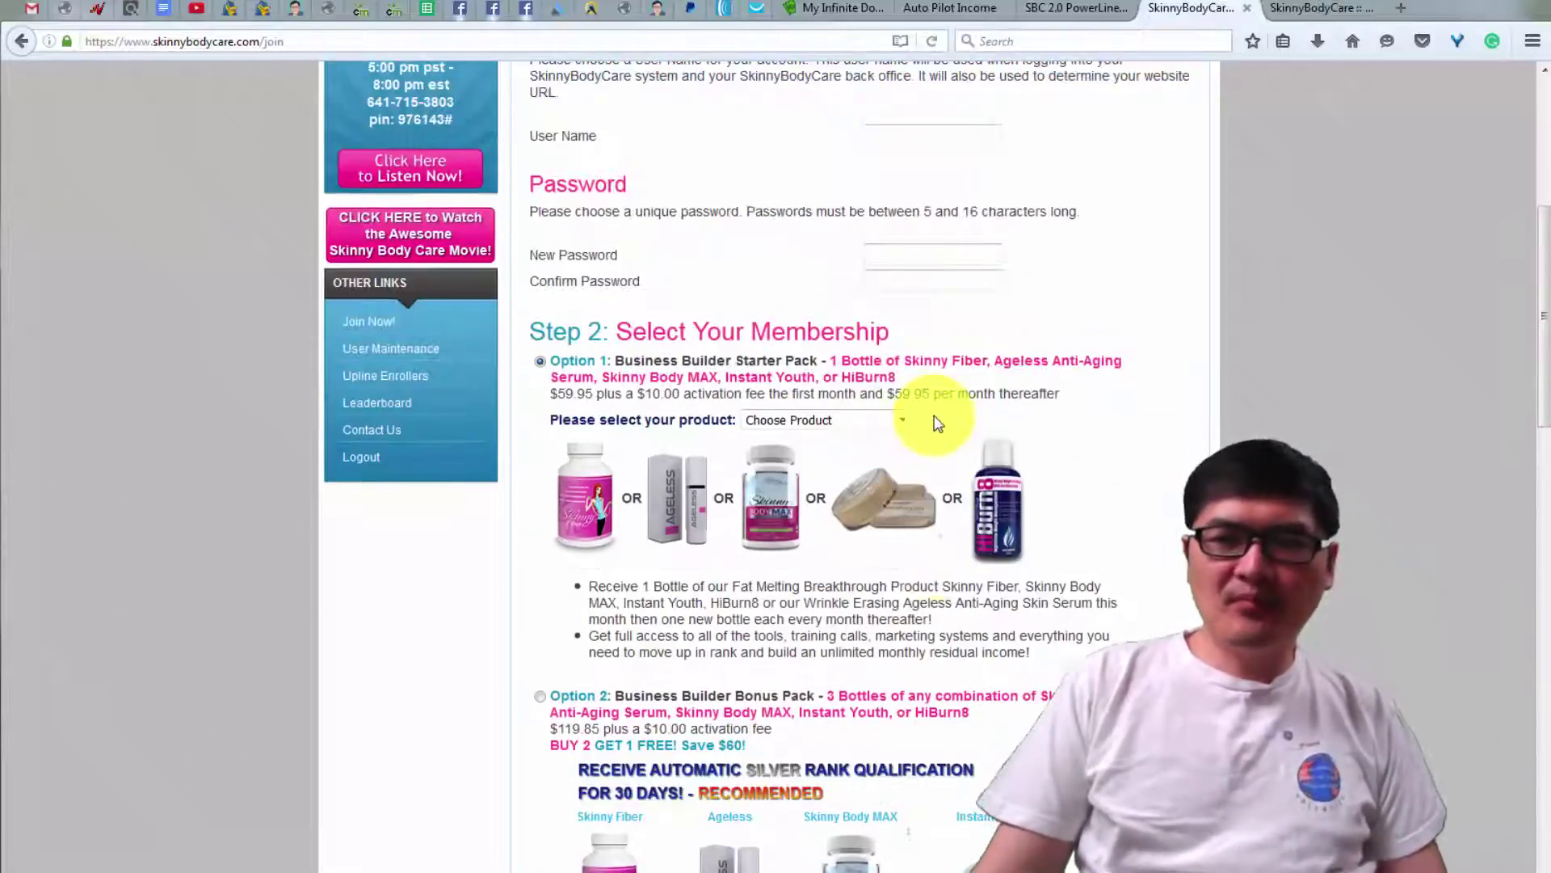
pyautogui.scroll(3, 935, 423)
pyautogui.scroll(-3, 934, 423)
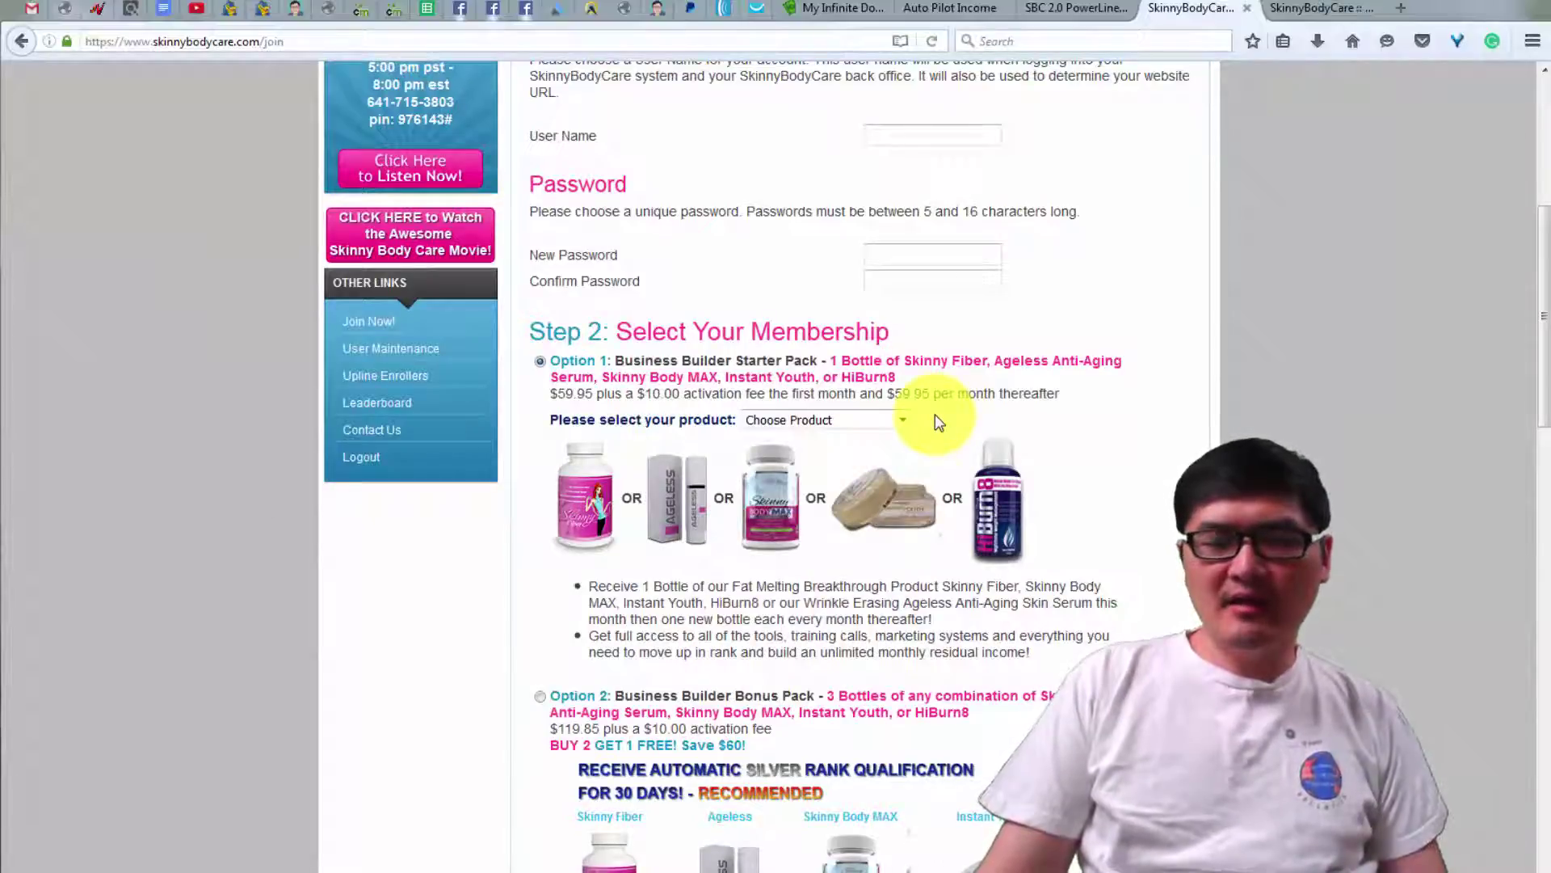
pyautogui.scroll(3, 934, 423)
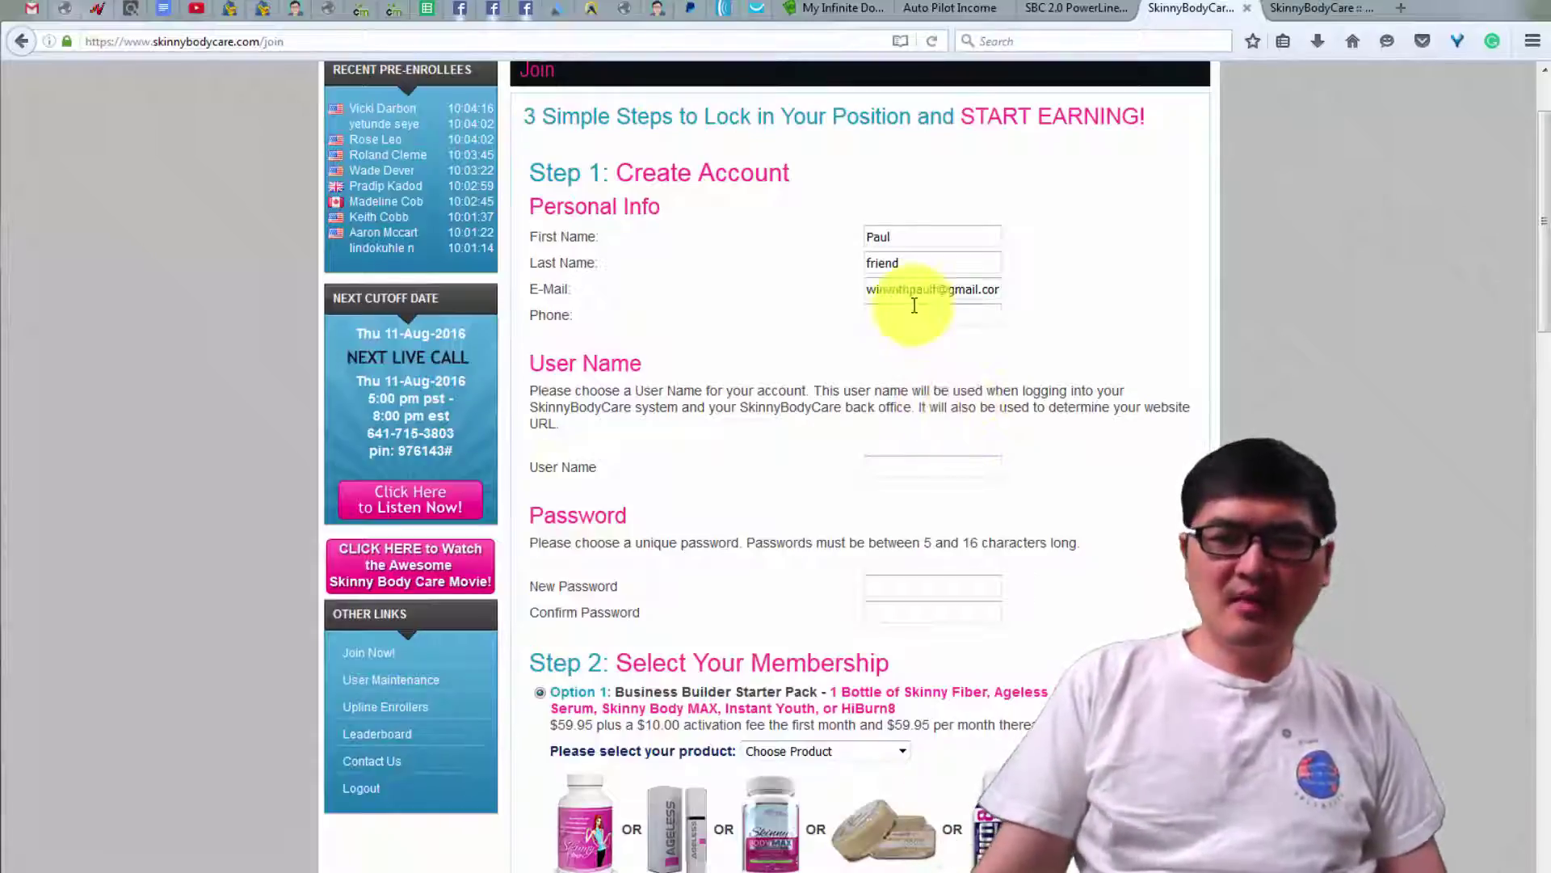
pyautogui.scroll(-1, 816, 380)
pyautogui.scroll(-5, 814, 380)
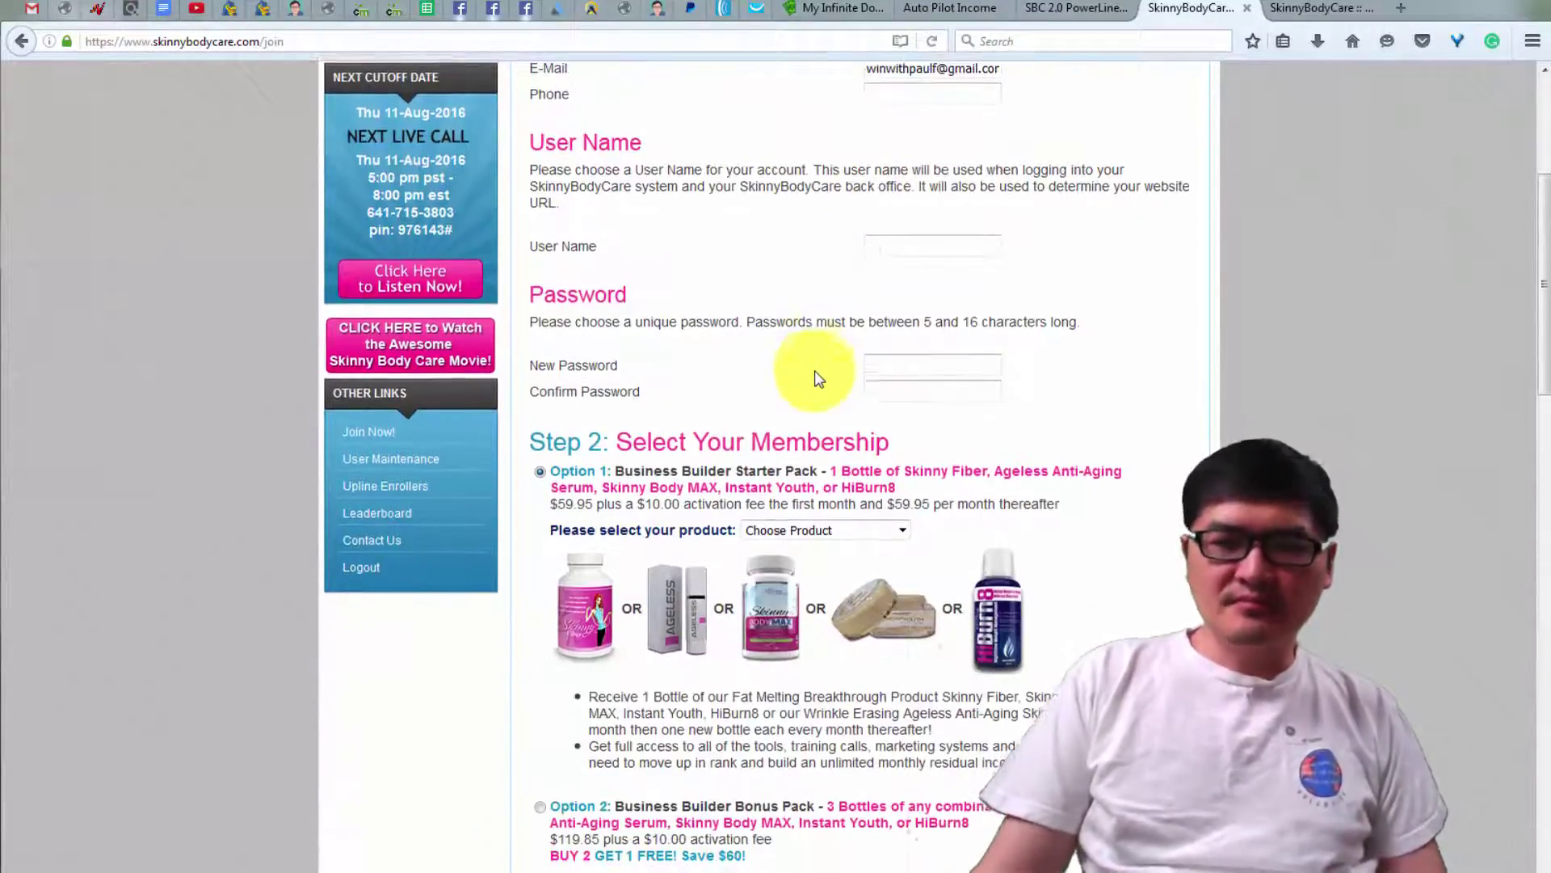
pyautogui.scroll(2, 815, 366)
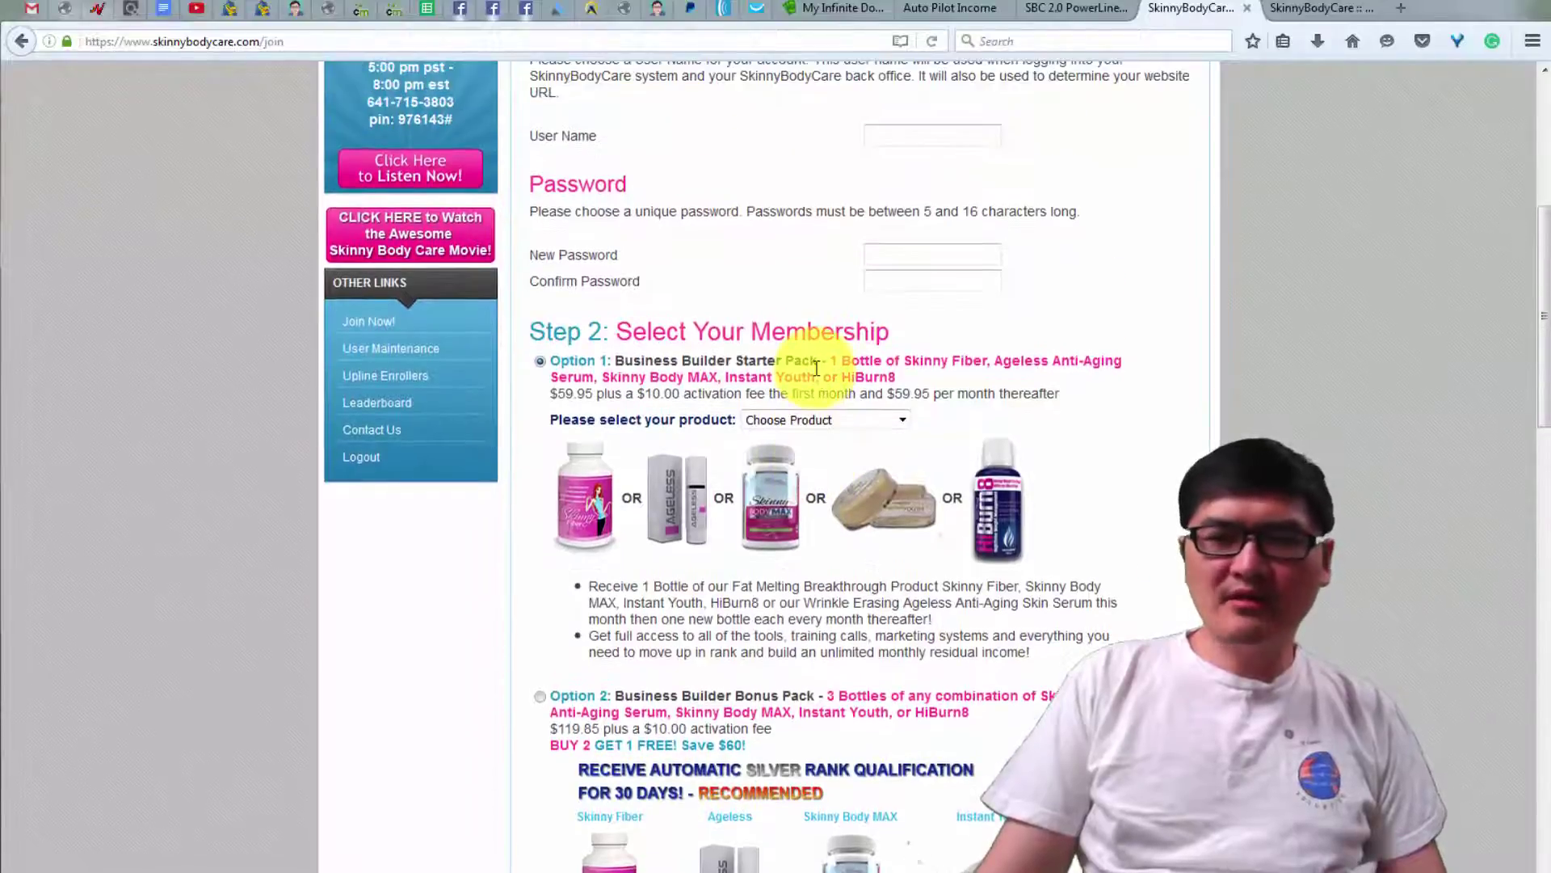
pyautogui.scroll(3, 816, 367)
pyautogui.scroll(-2, 816, 376)
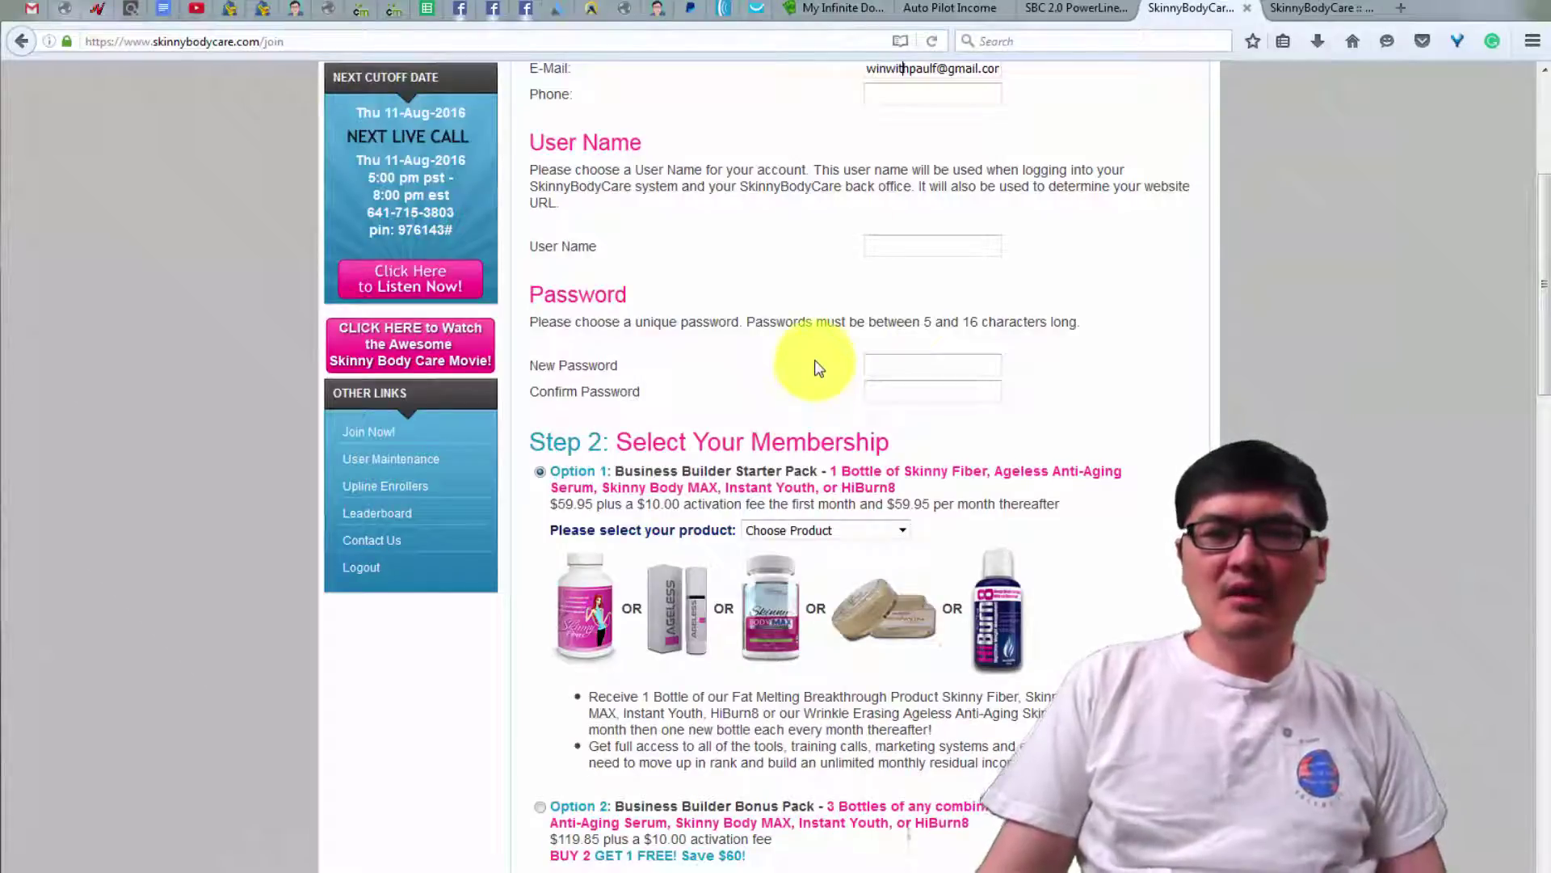
pyautogui.scroll(-2, 815, 370)
pyautogui.scroll(-1, 821, 437)
pyautogui.scroll(-3, 827, 475)
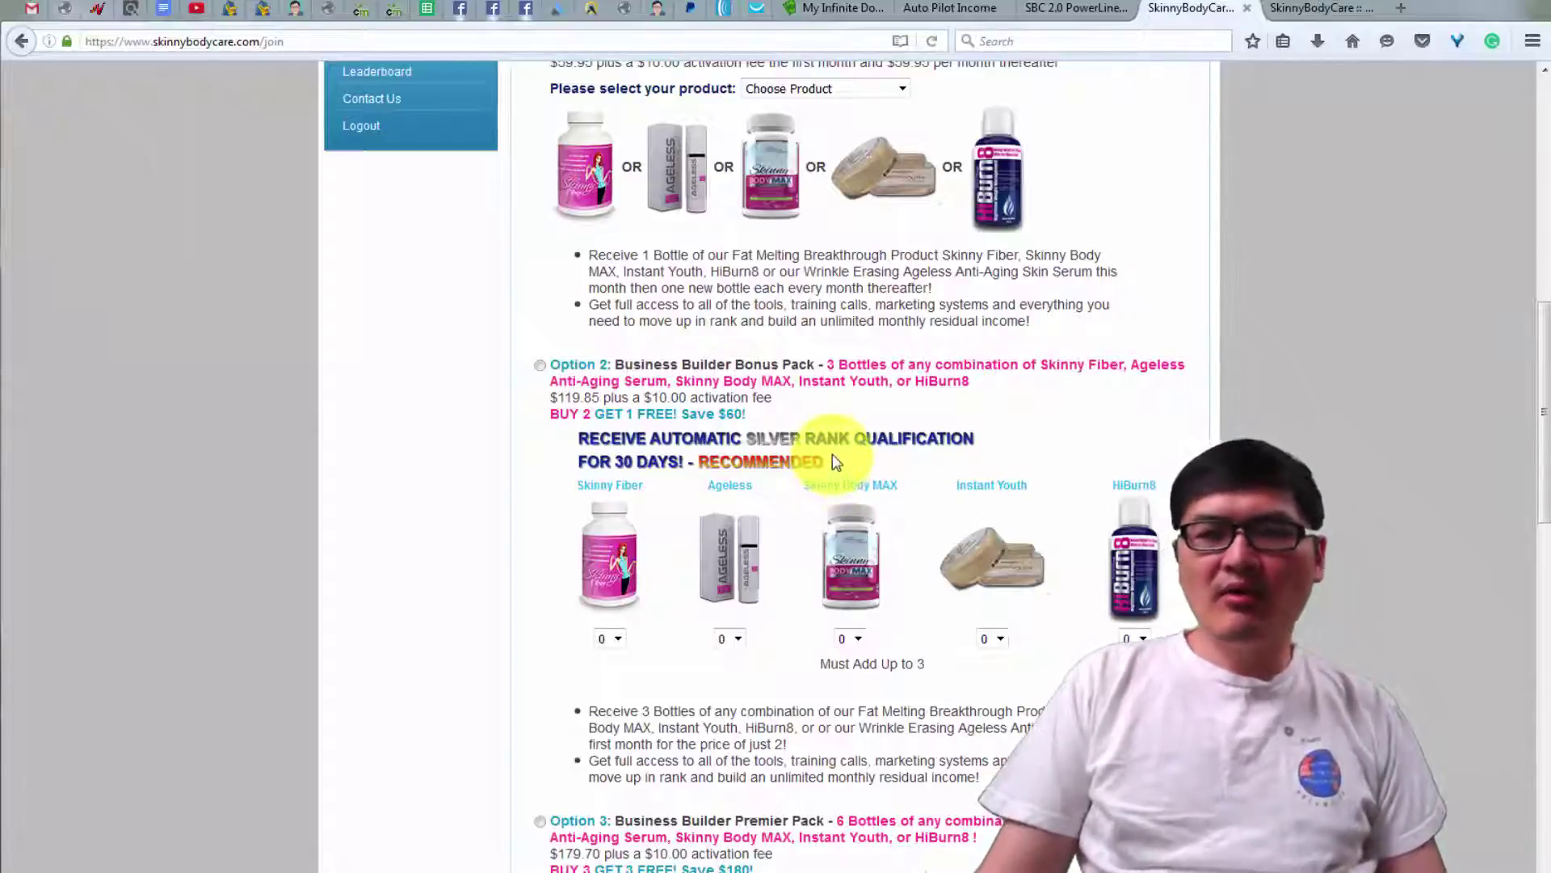
pyautogui.scroll(1, 832, 461)
pyautogui.scroll(1, 833, 460)
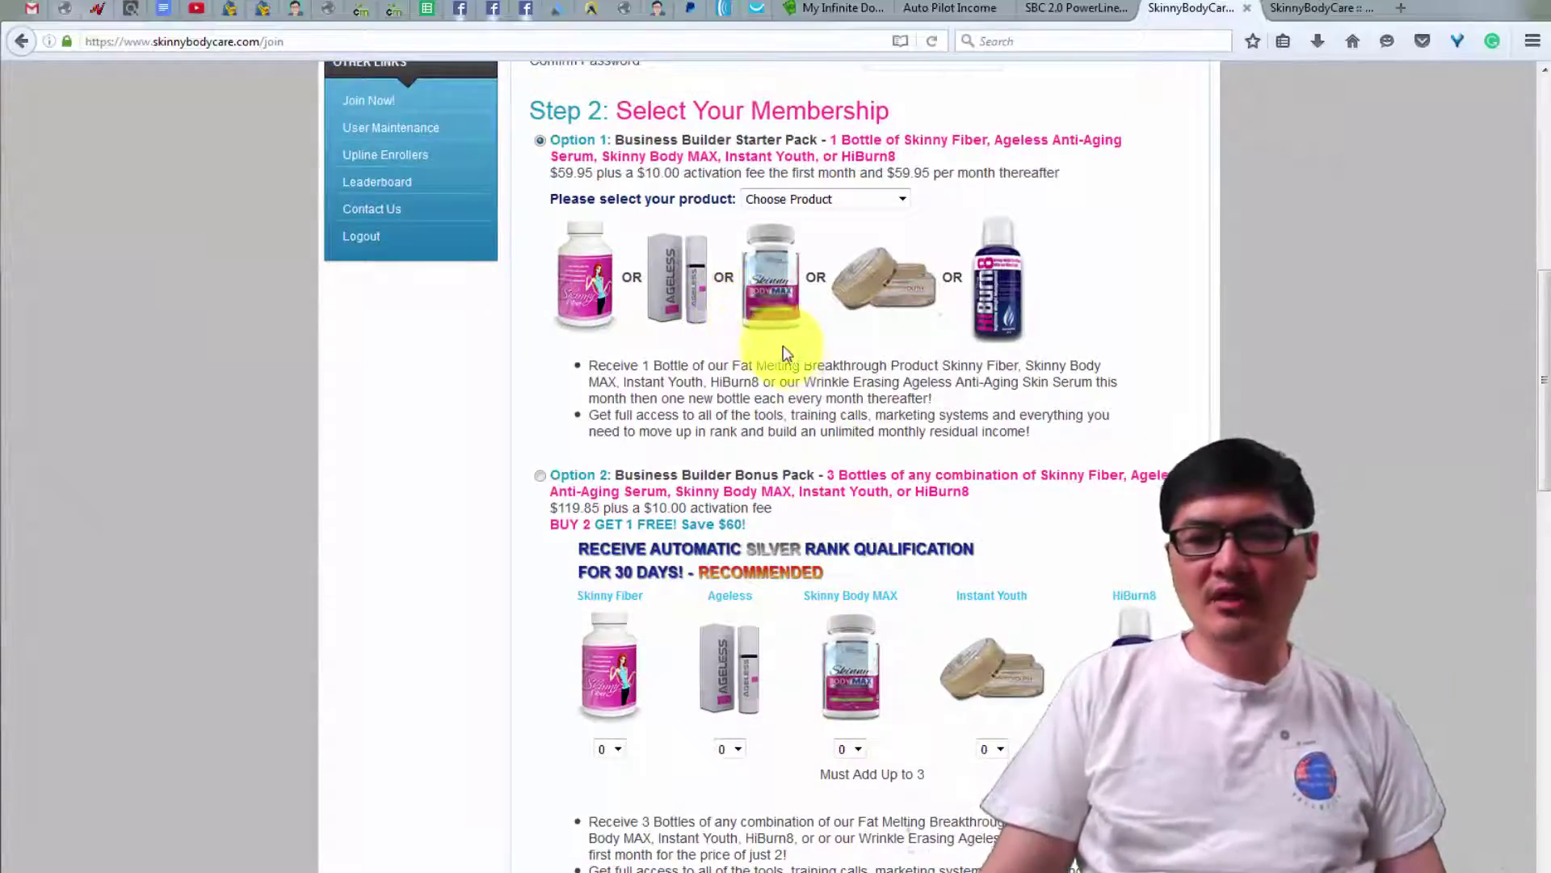
pyautogui.scroll(3, 794, 359)
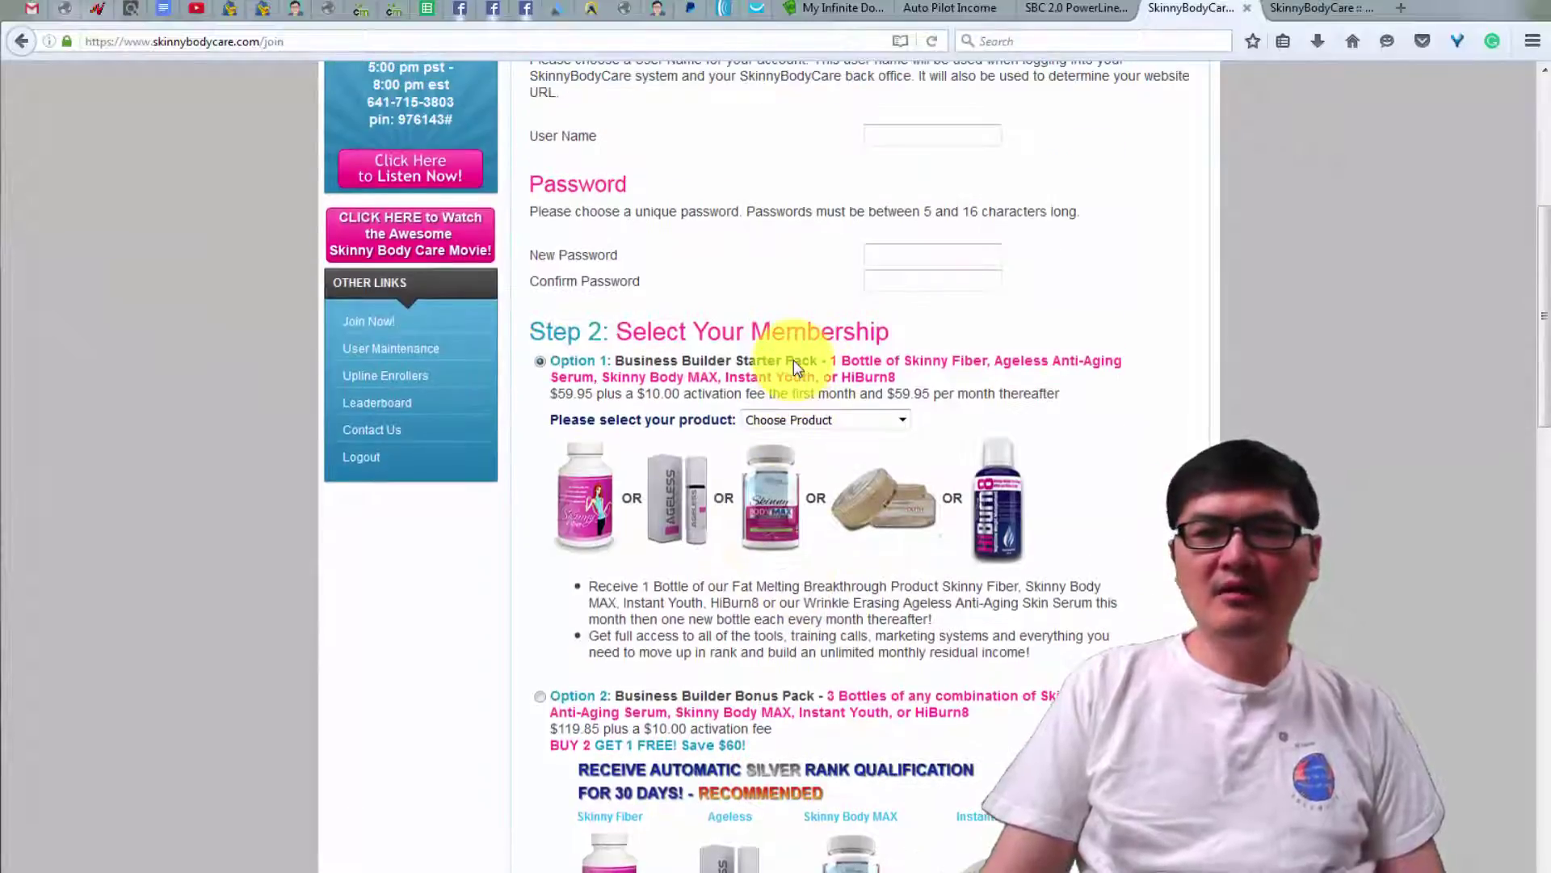
pyautogui.scroll(2, 794, 360)
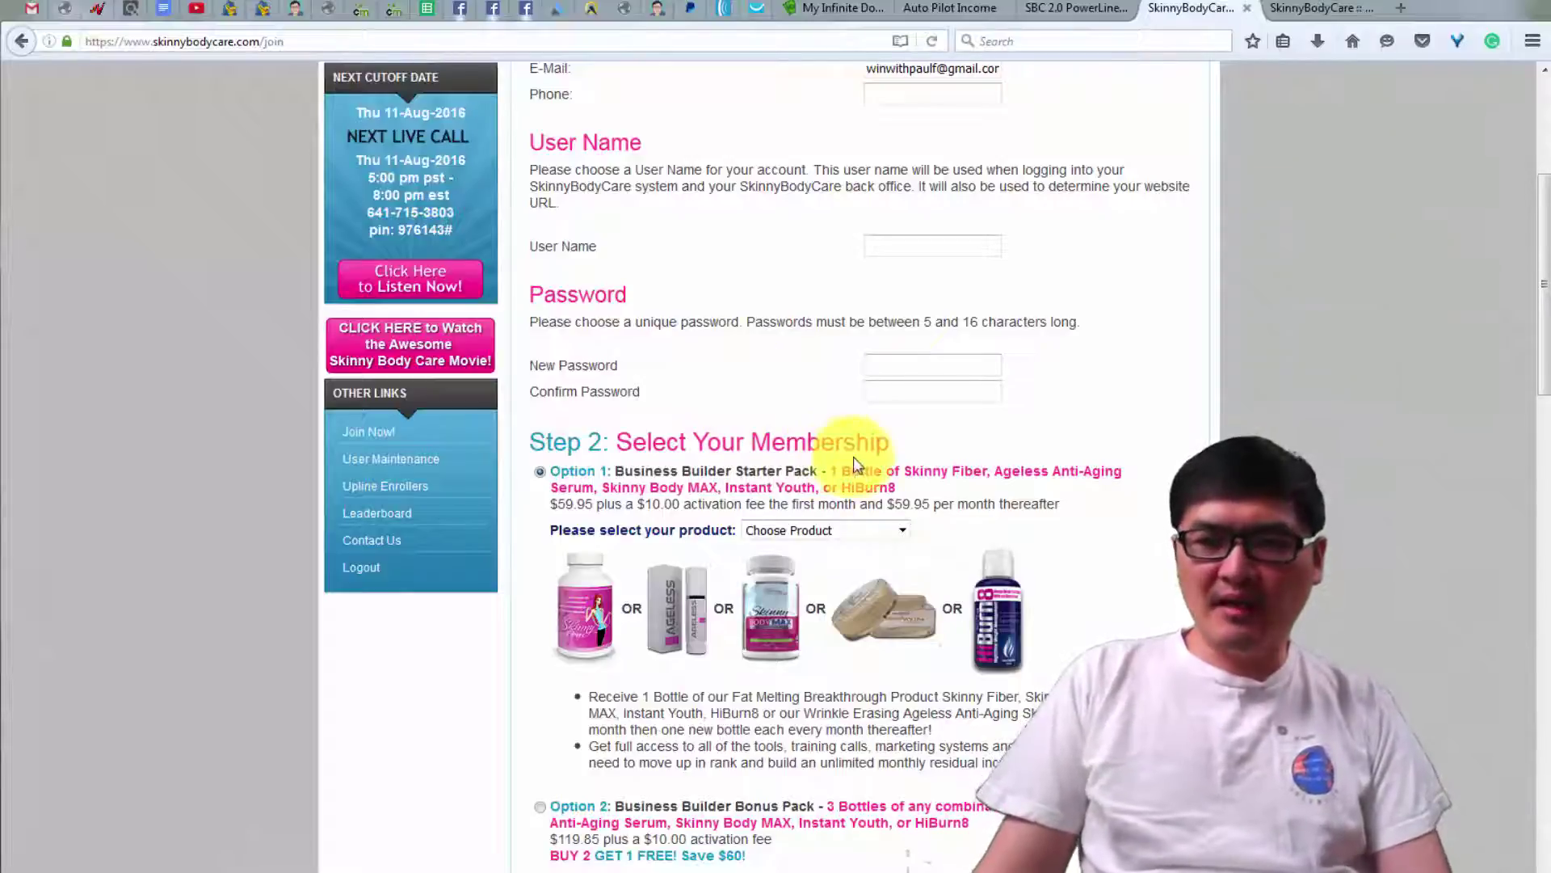
pyautogui.scroll(-3, 757, 430)
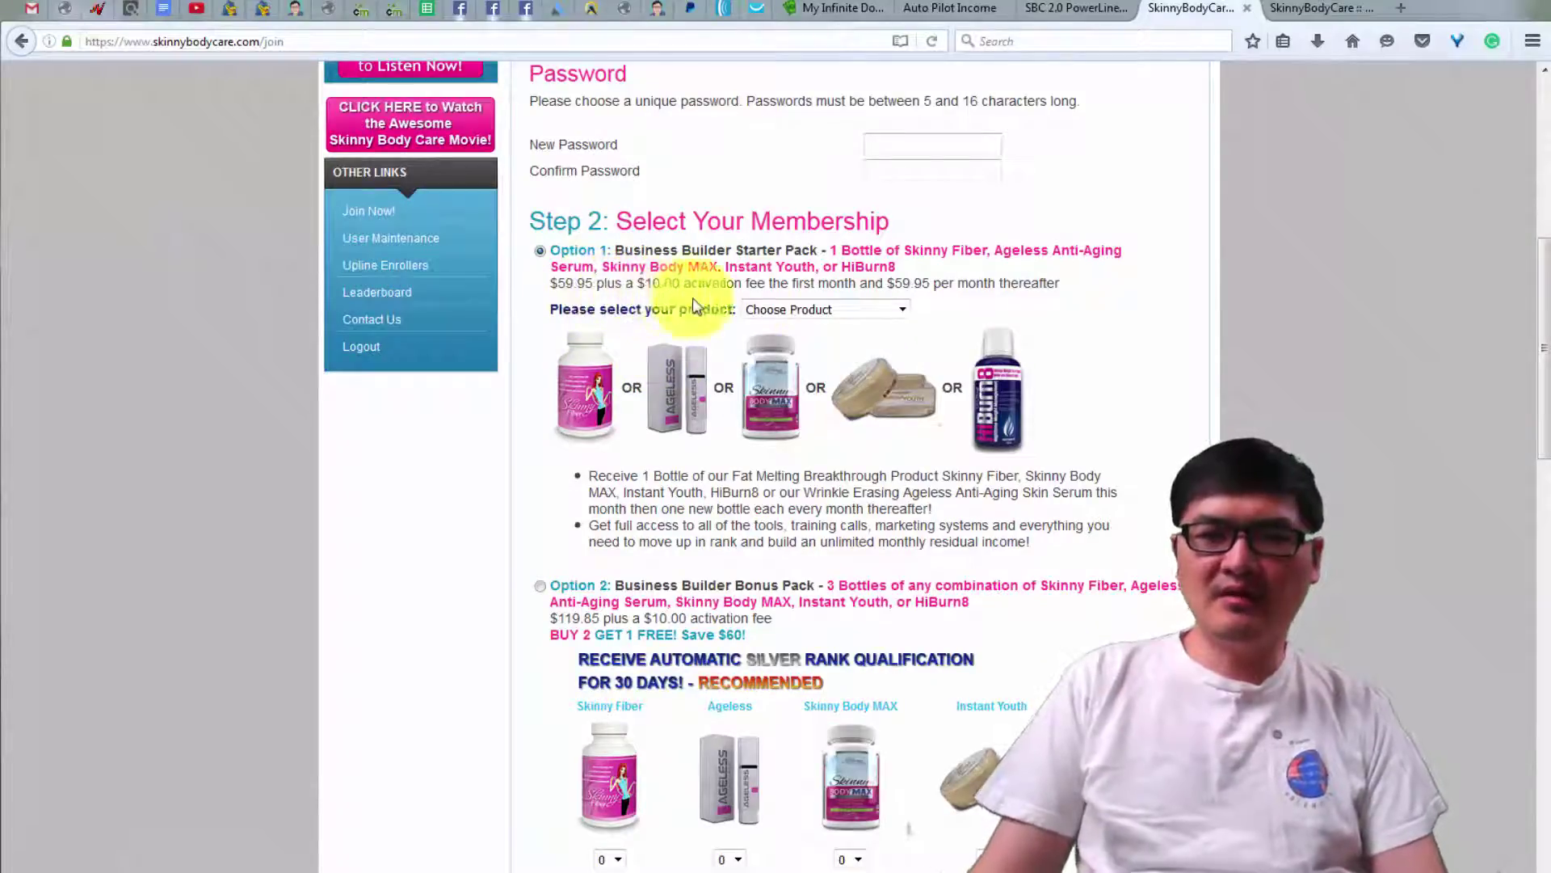
pyautogui.scroll(3, 836, 315)
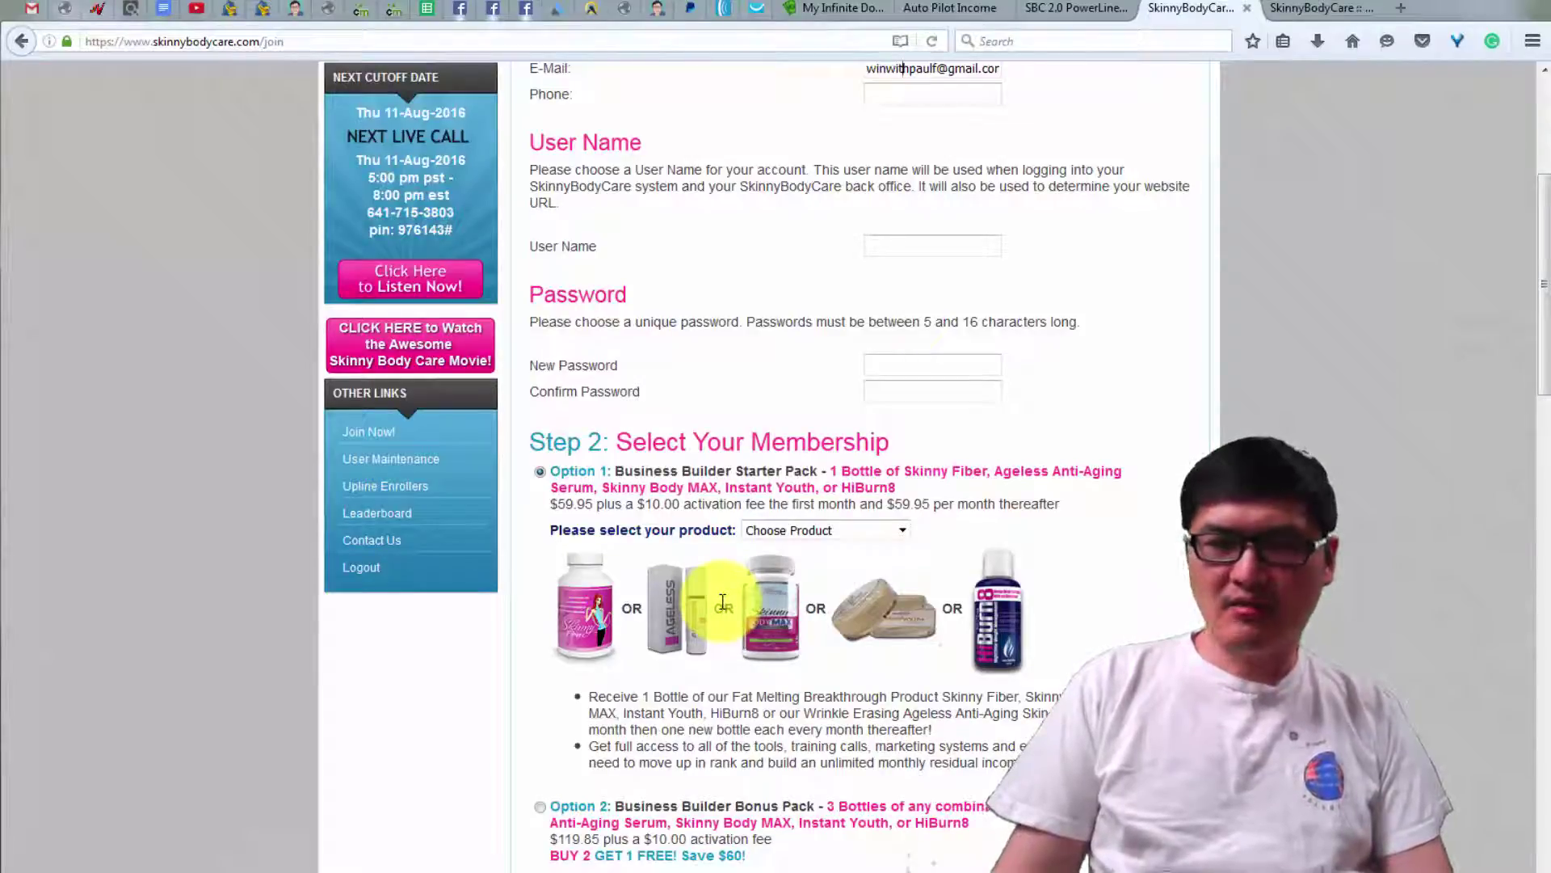
pyautogui.scroll(4, 722, 602)
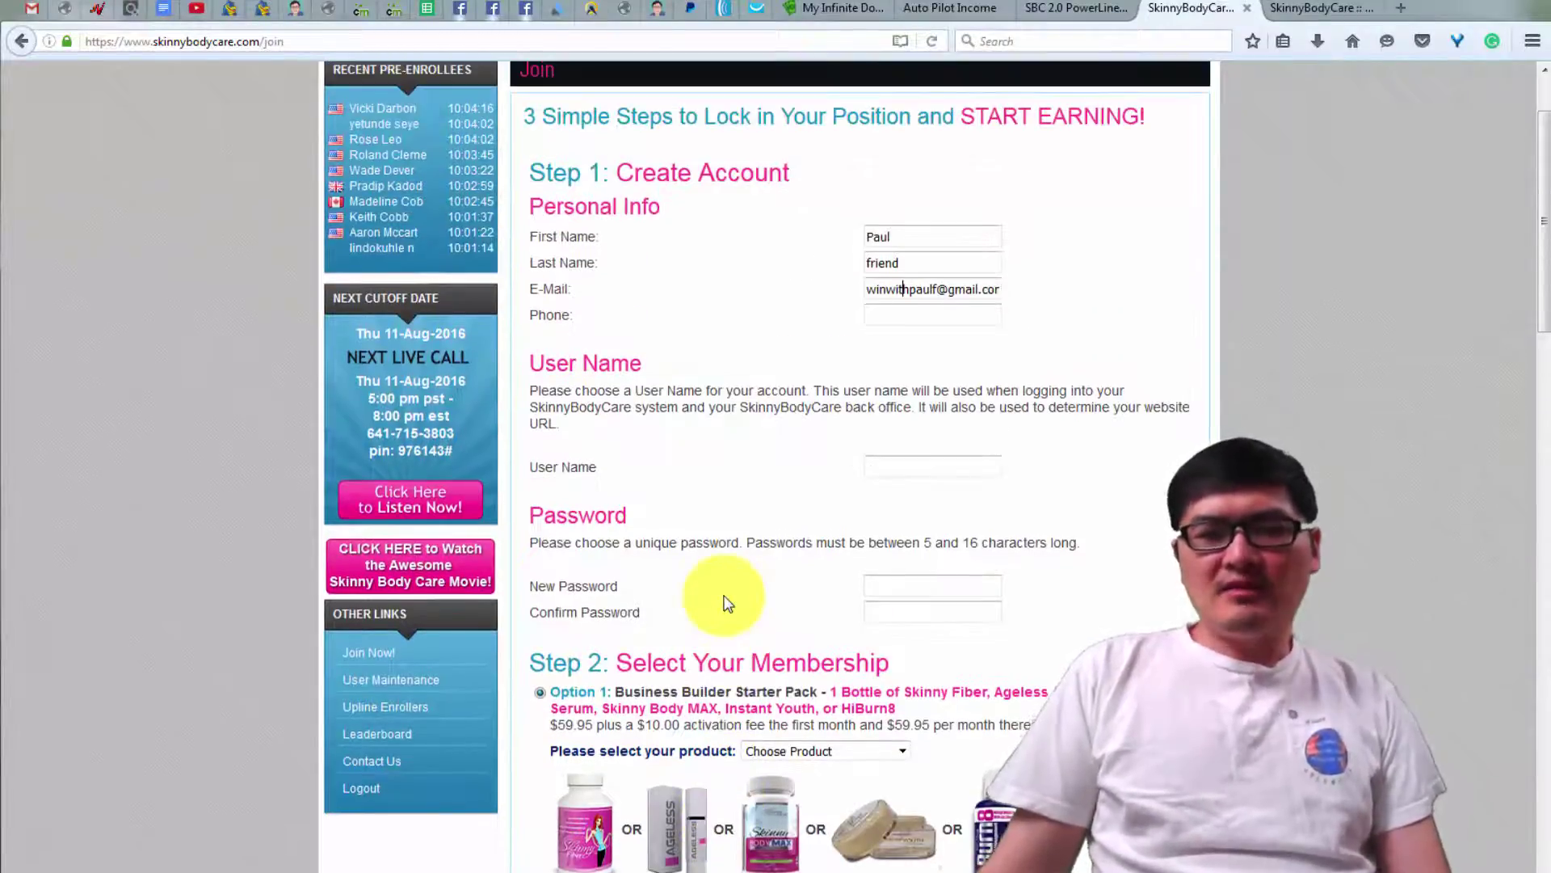
pyautogui.scroll(-3, 725, 602)
pyautogui.scroll(-1, 724, 603)
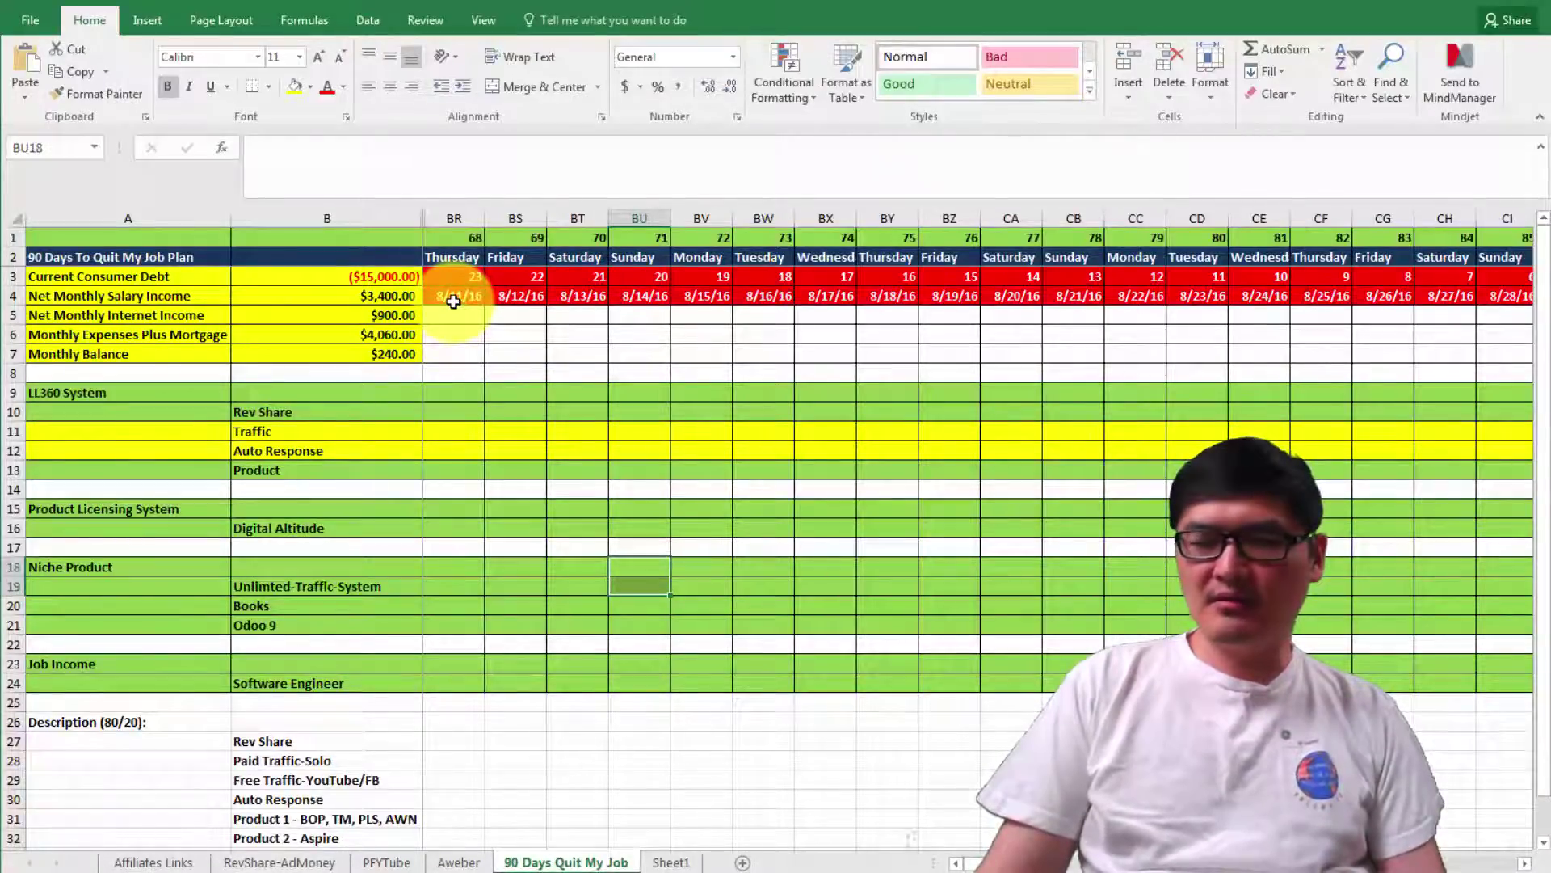
# Inspect the Net Monthly Internet Income amount in cell B5 of the 90-day plan
pyautogui.click(380, 323)
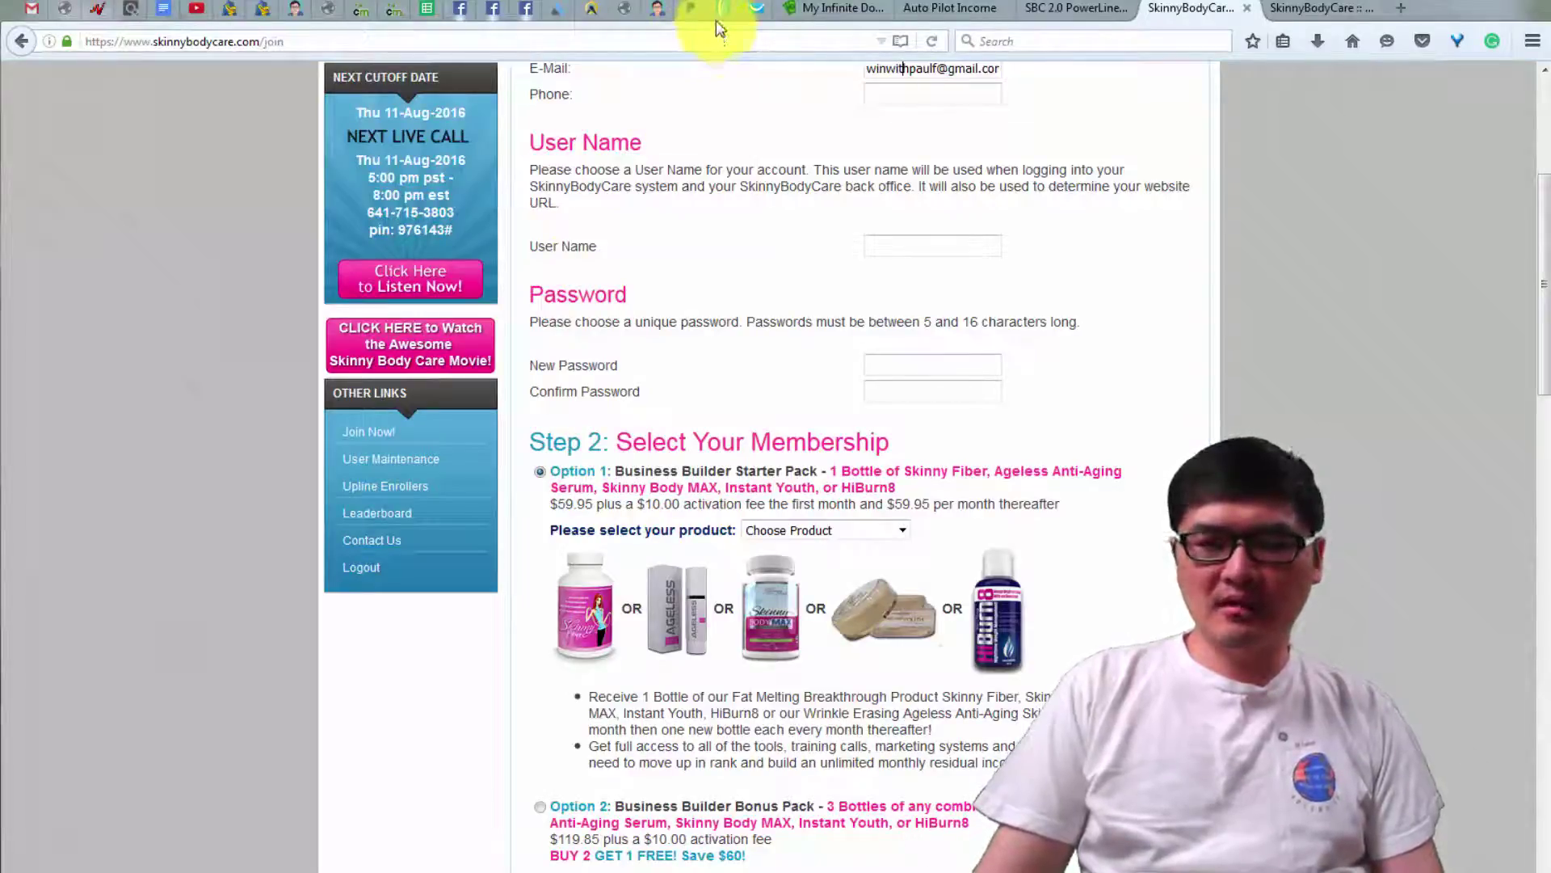
# Review the AWeber Home account overview, then move to the GetResponse dashboard with 389 subscribers
pyautogui.click(721, 12)
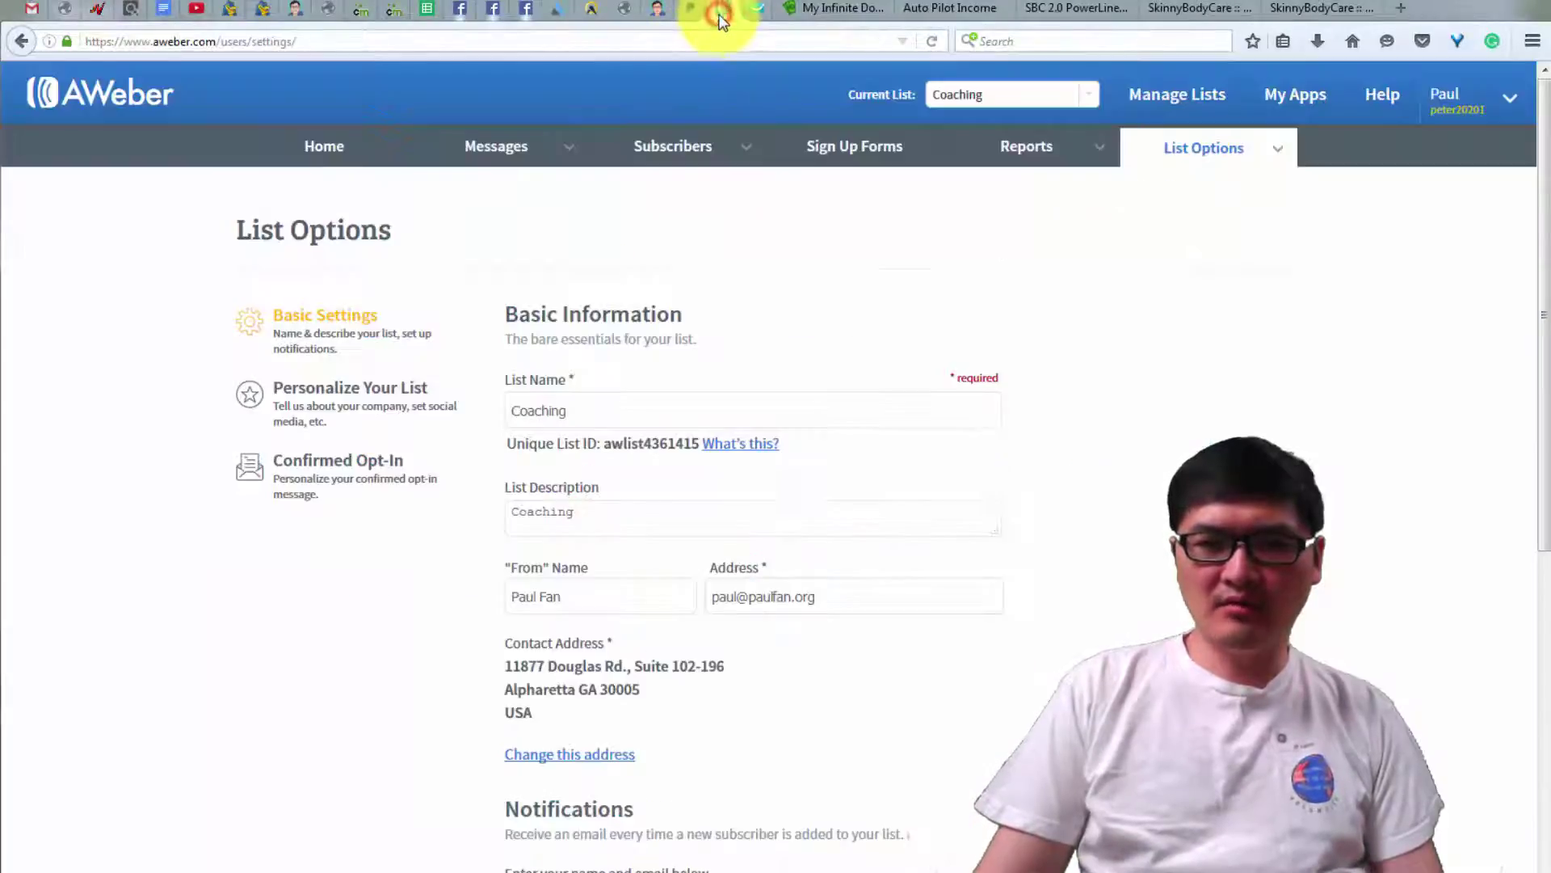
pyautogui.click(312, 151)
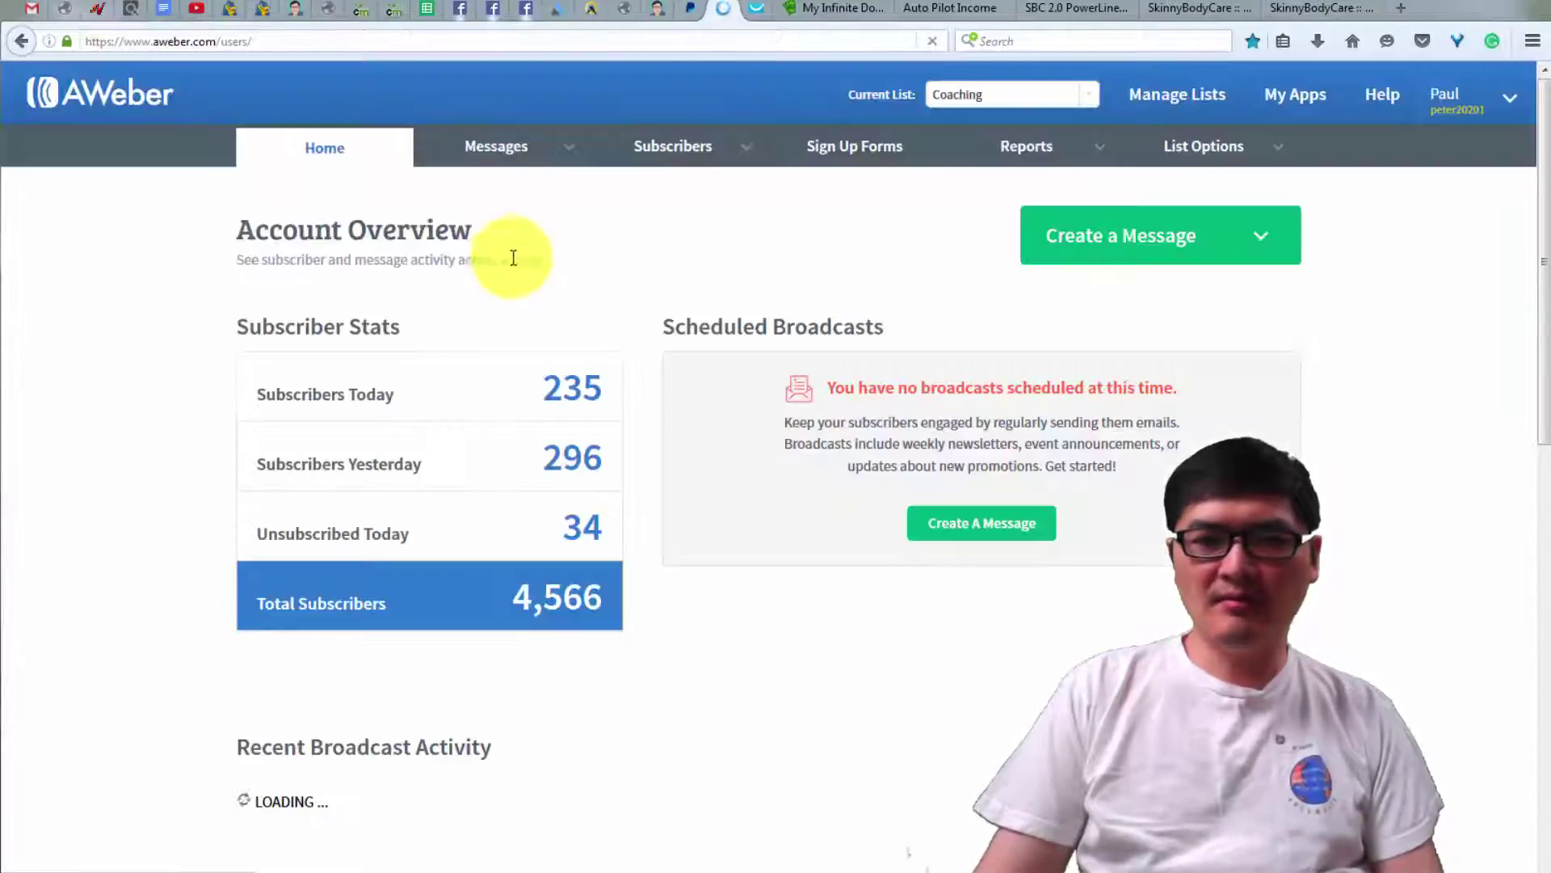
pyautogui.scroll(-2, 691, 546)
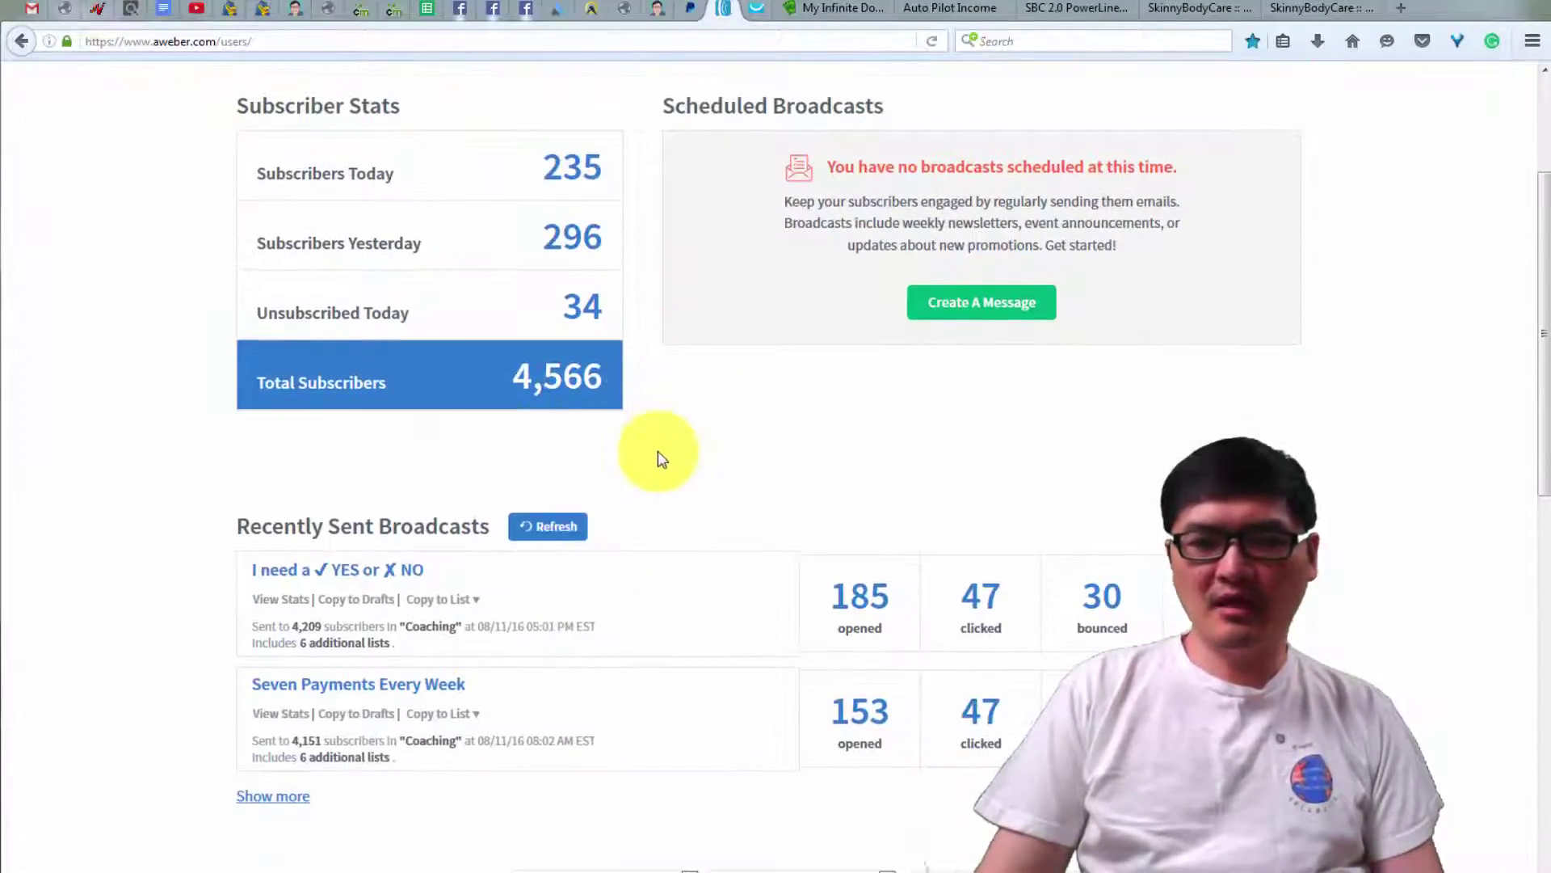
pyautogui.scroll(2, 651, 431)
pyautogui.click(751, 13)
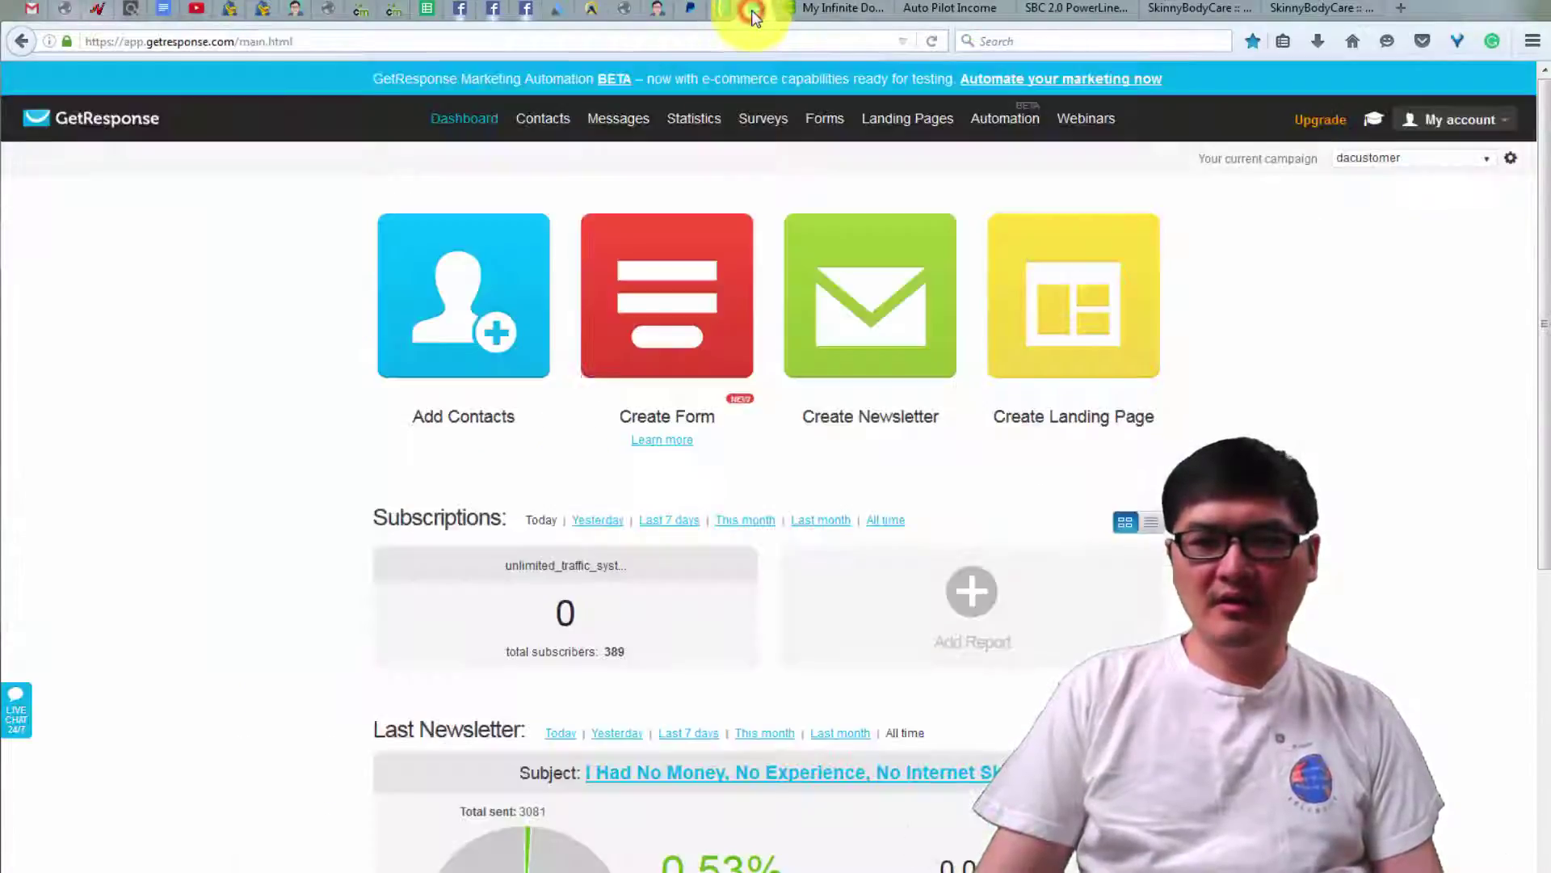
# Show today's GetResponse subscriptions as a per-campaign table and flip against AWeber's subscriber stats
pyautogui.click(1152, 522)
pyautogui.scroll(-3, 1142, 537)
pyautogui.scroll(-2, 1033, 646)
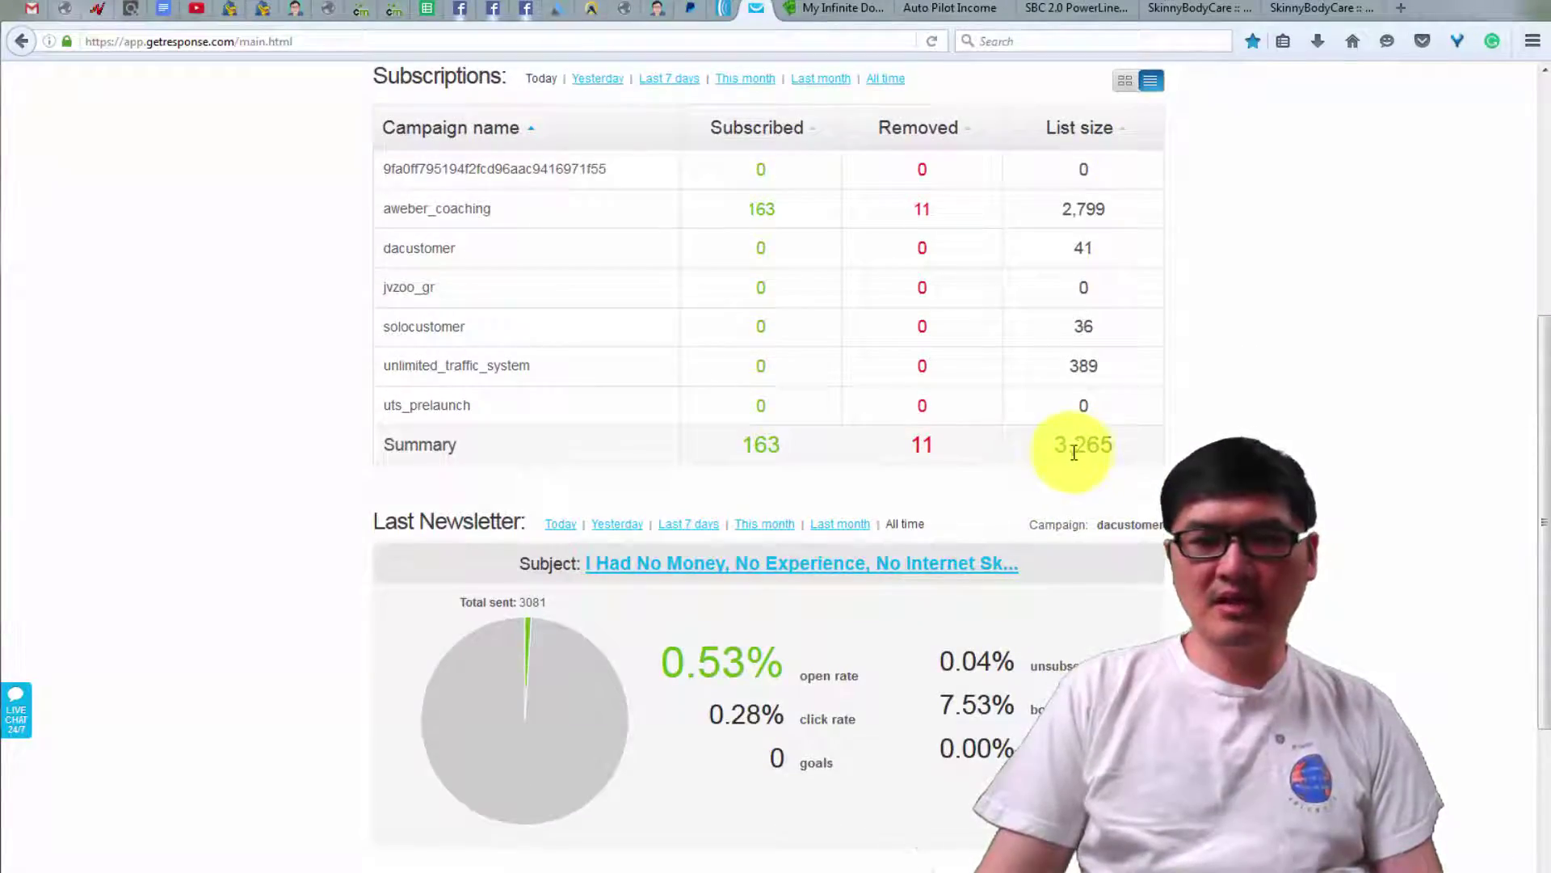
pyautogui.click(723, 12)
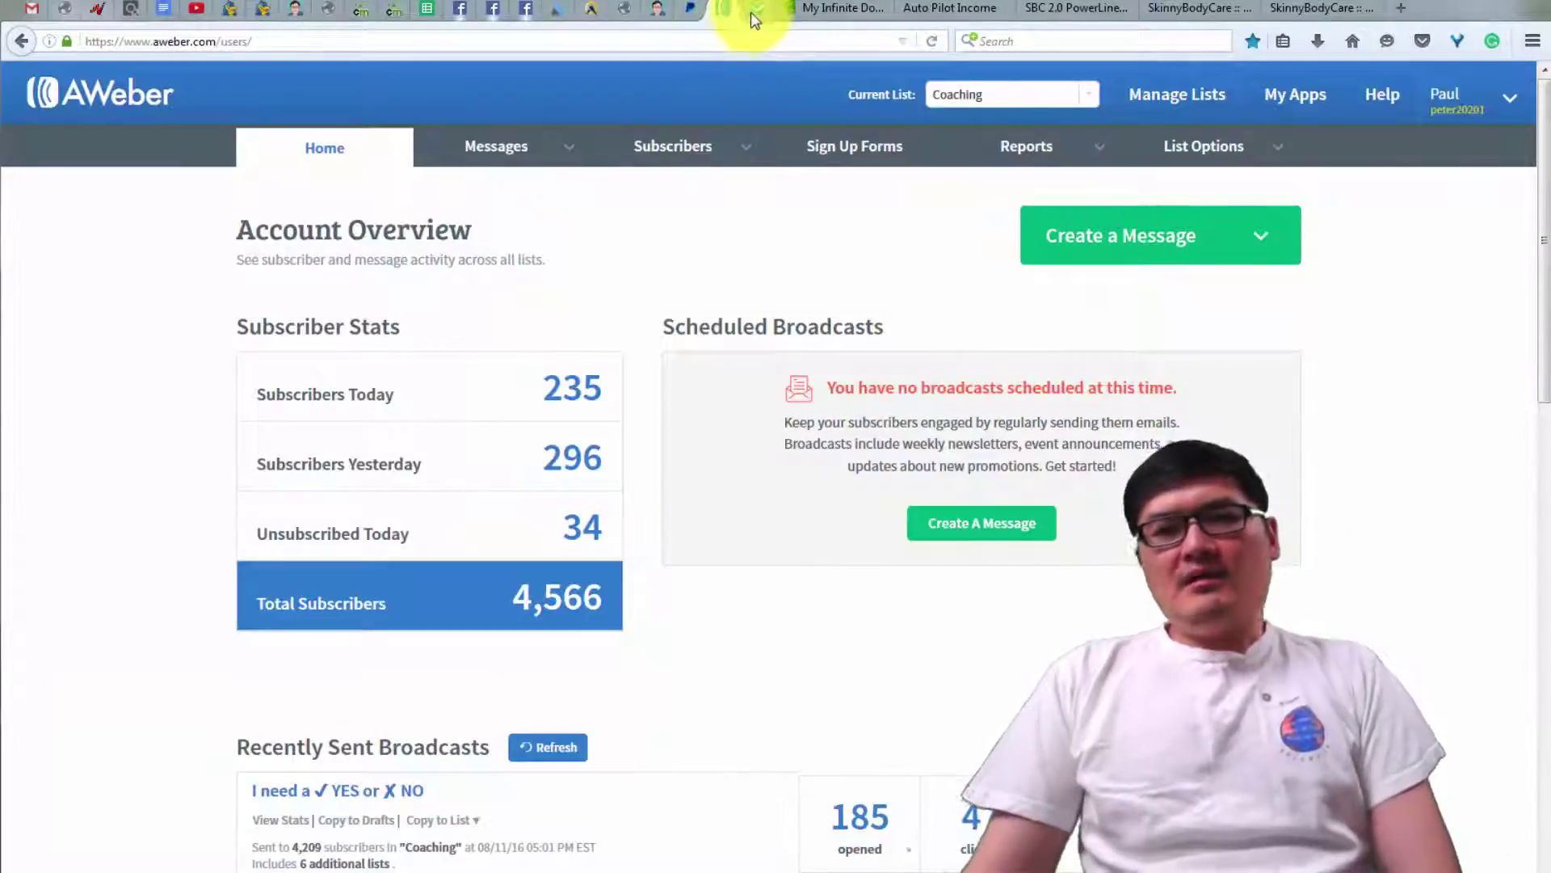
pyautogui.click(749, 14)
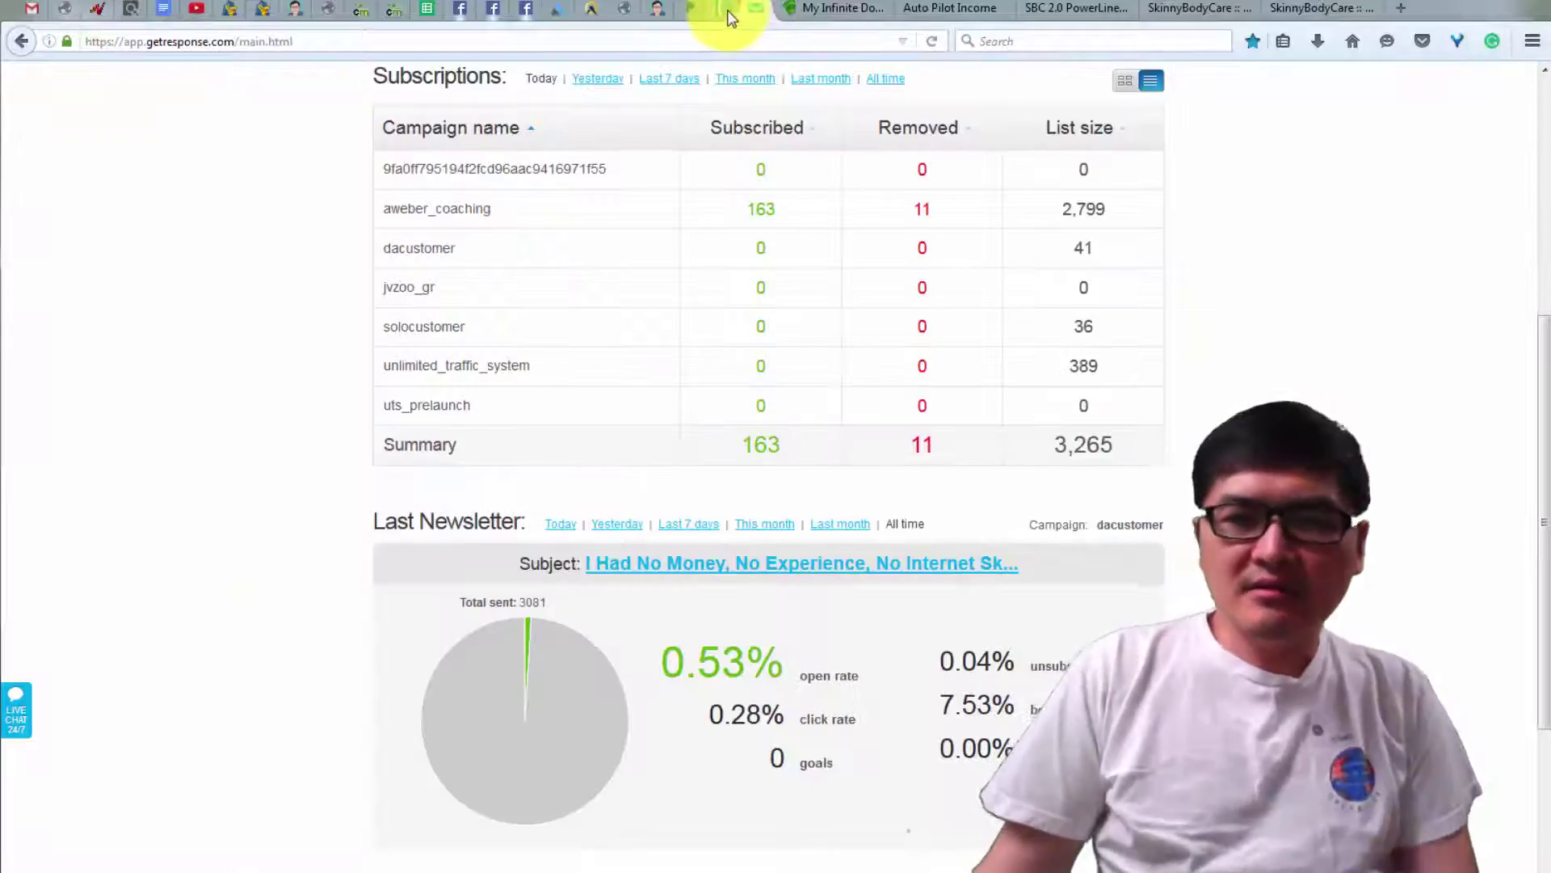
pyautogui.click(726, 10)
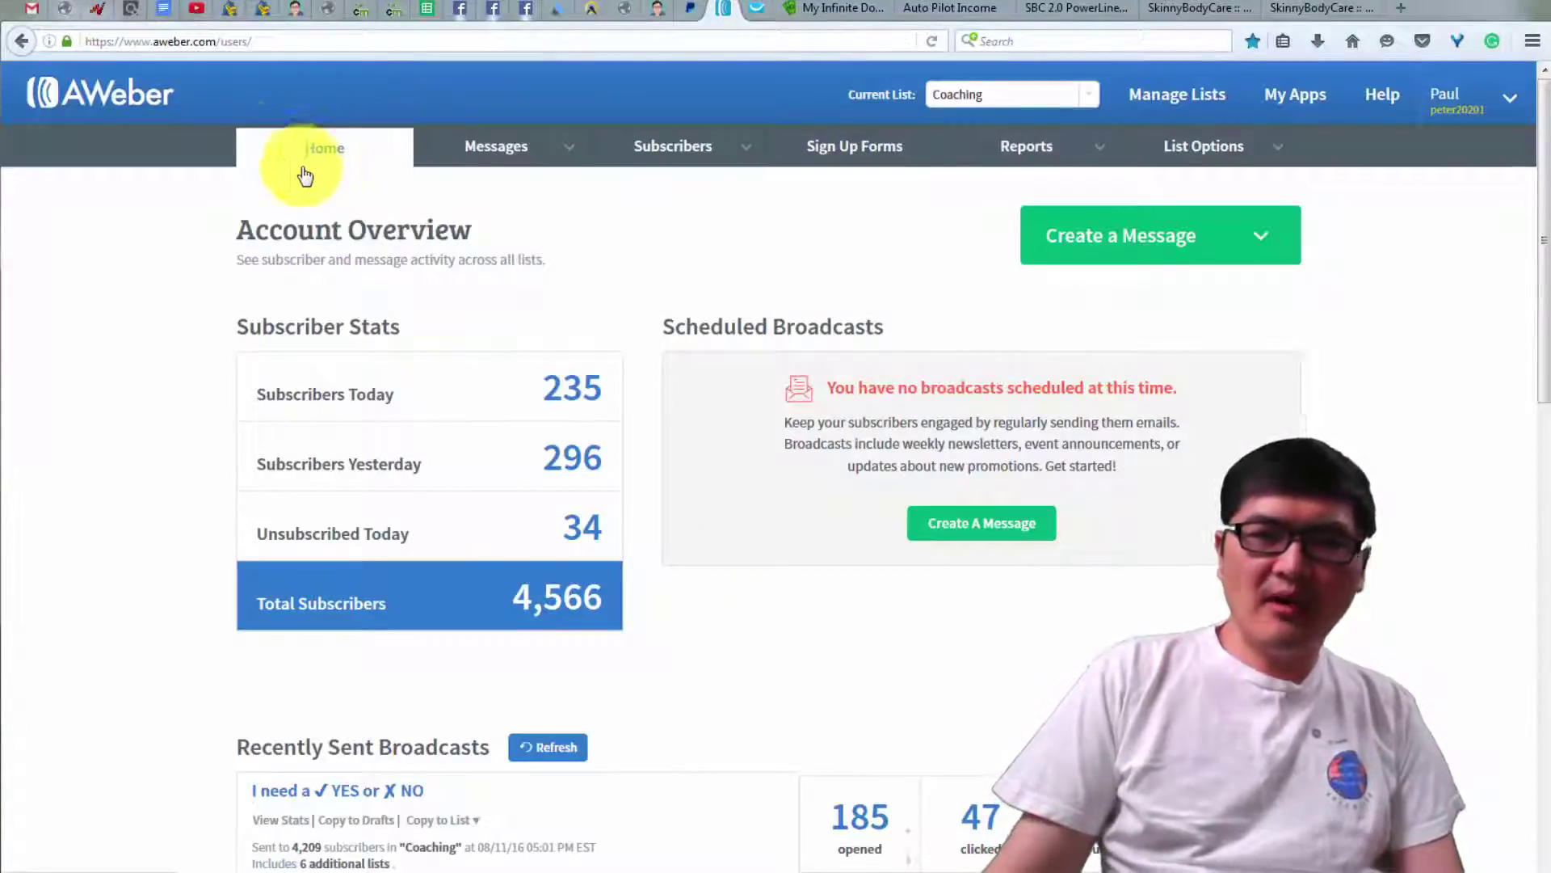
# Clear the ASPIRE Walker Trial sale query from the Gmail search box
pyautogui.click(25, 19)
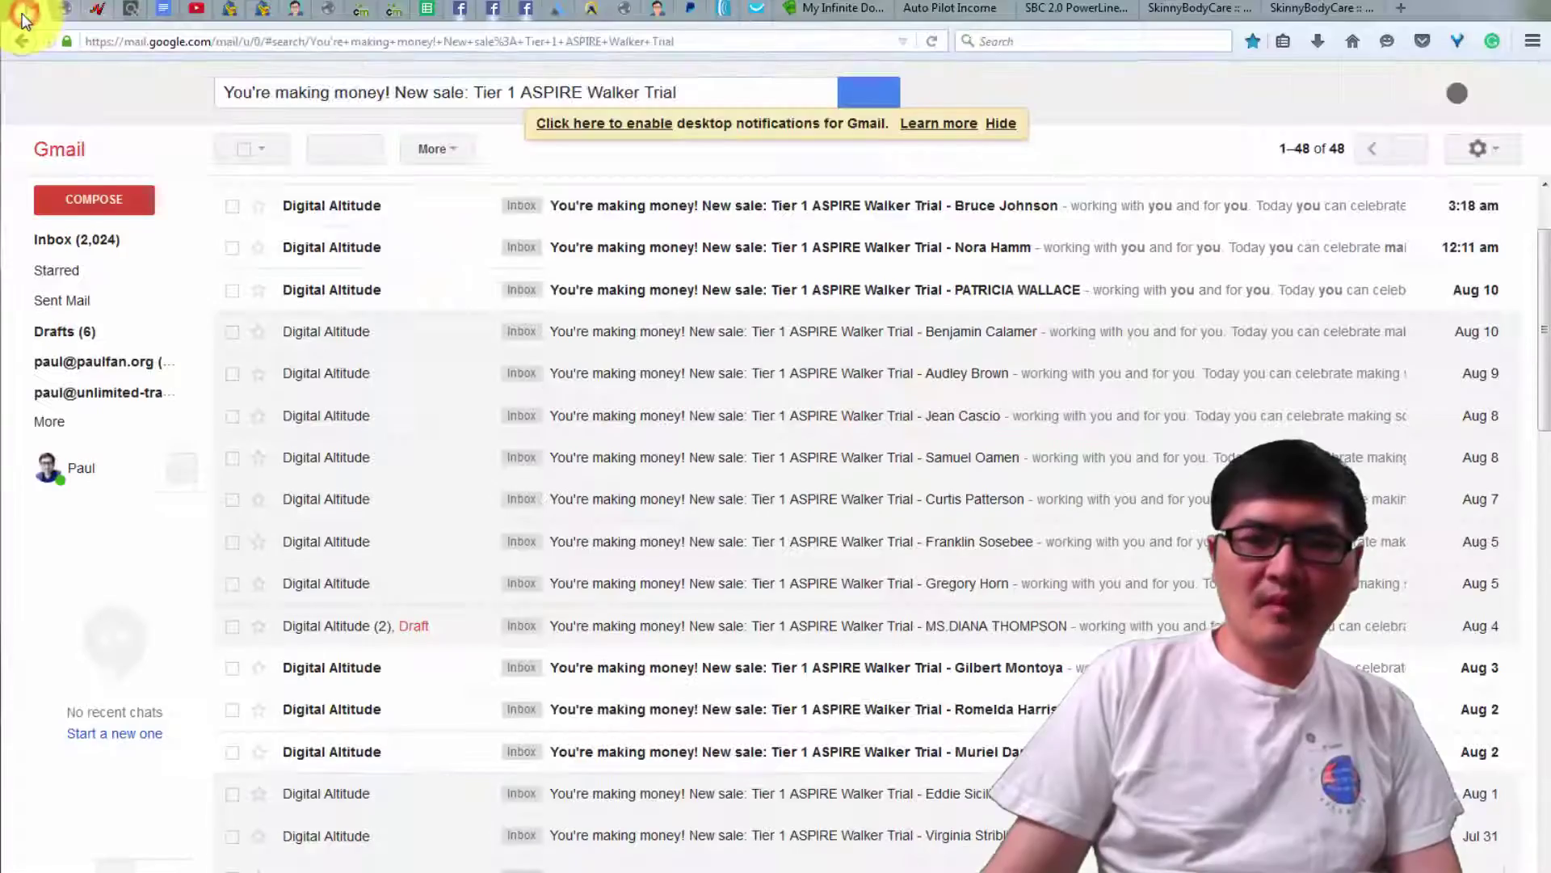
pyautogui.moveTo(676, 92); pyautogui.dragTo(192, 94)
pyautogui.press('BackSpace')
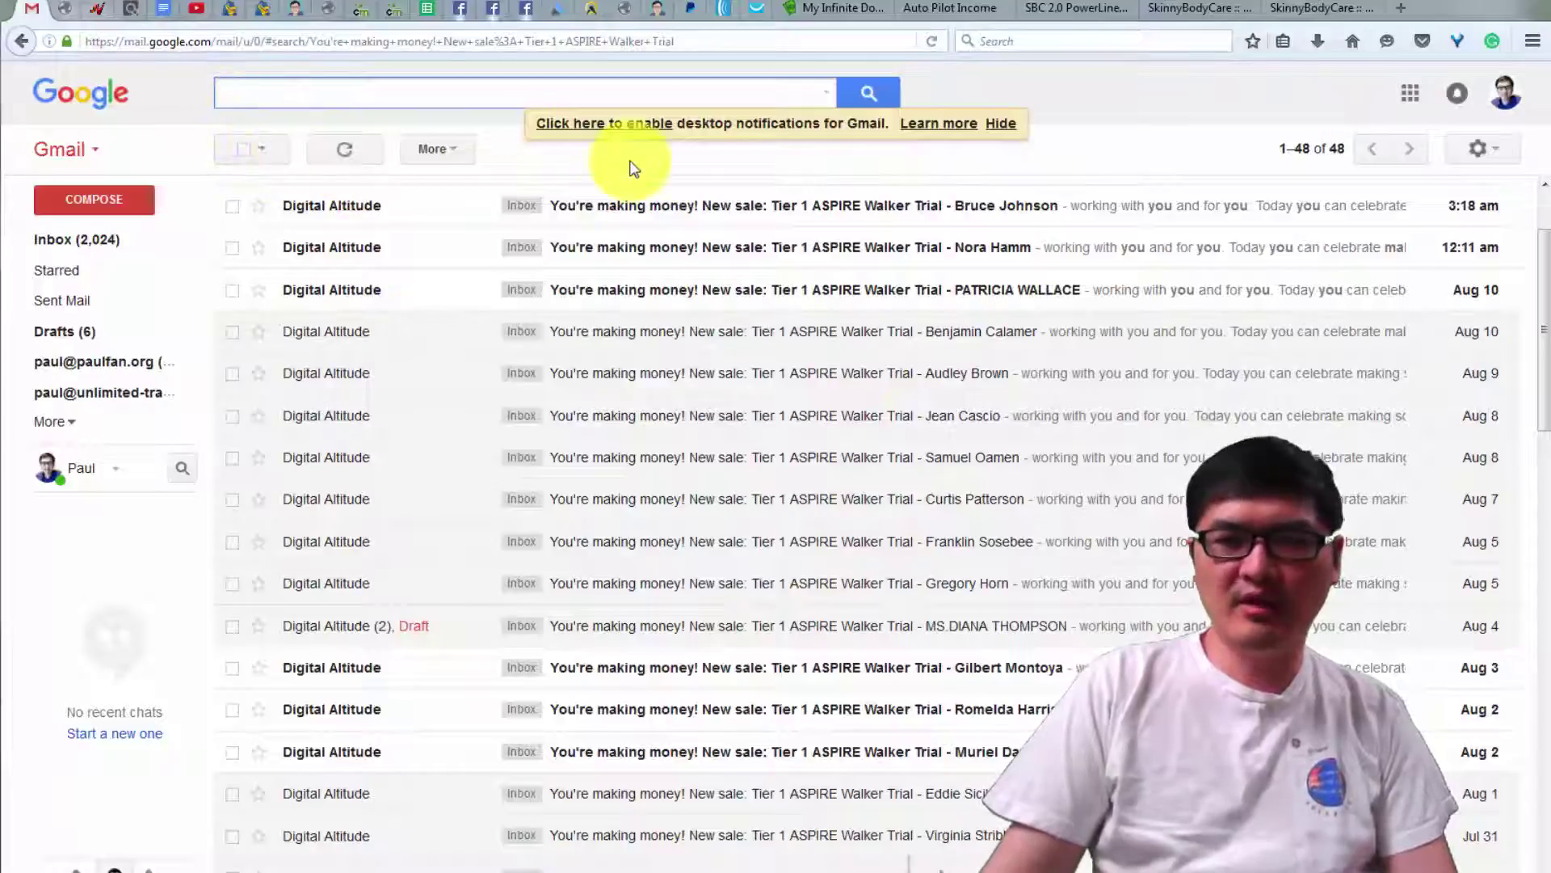
pyautogui.click(866, 94)
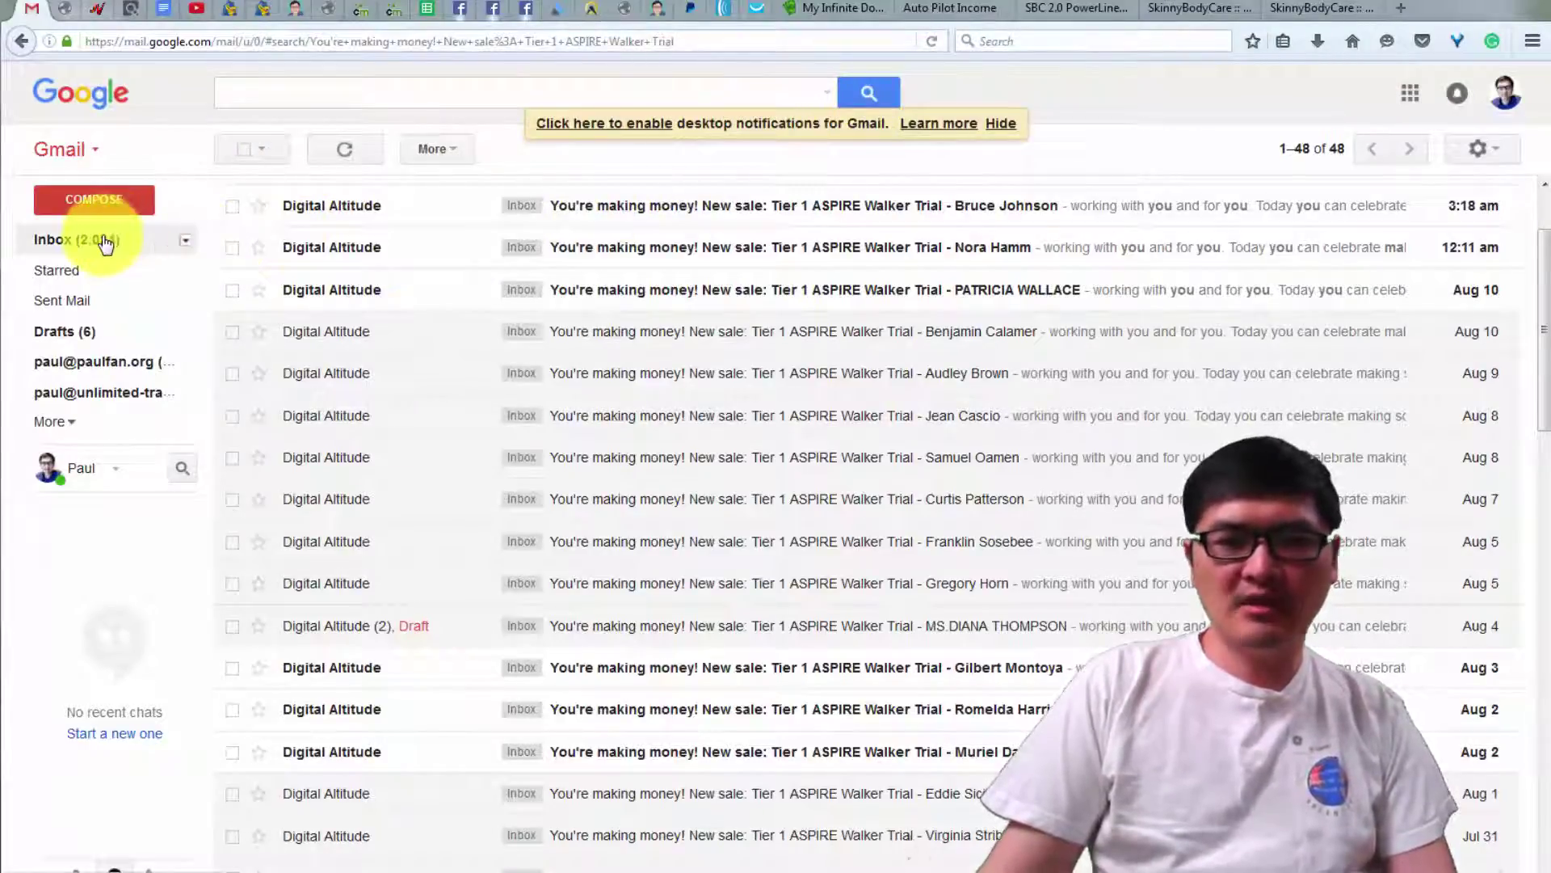
pyautogui.click(863, 99)
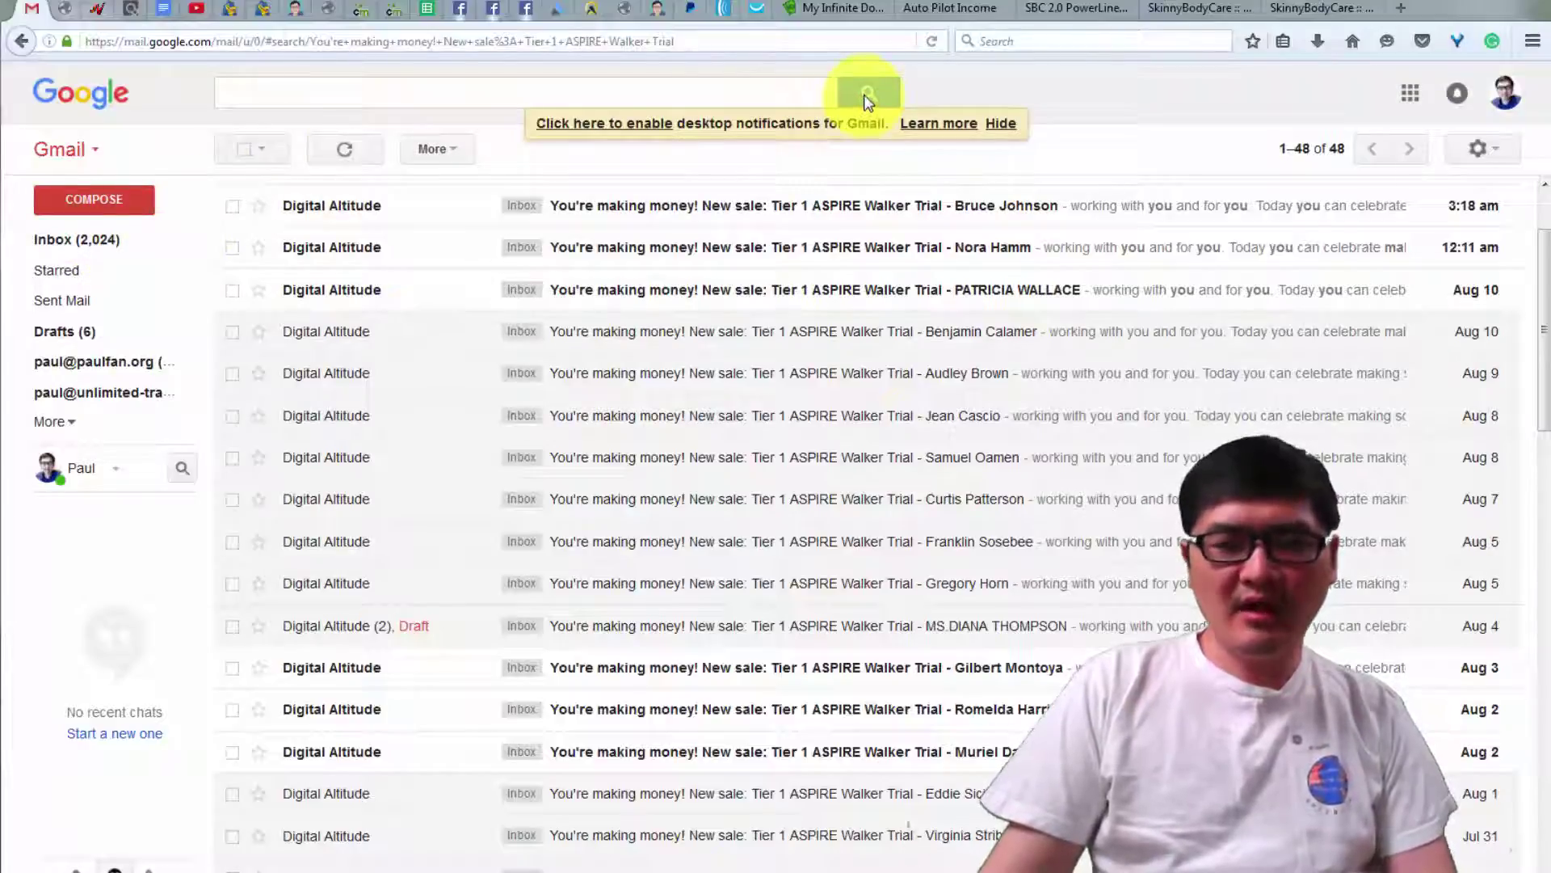
pyautogui.click(870, 100)
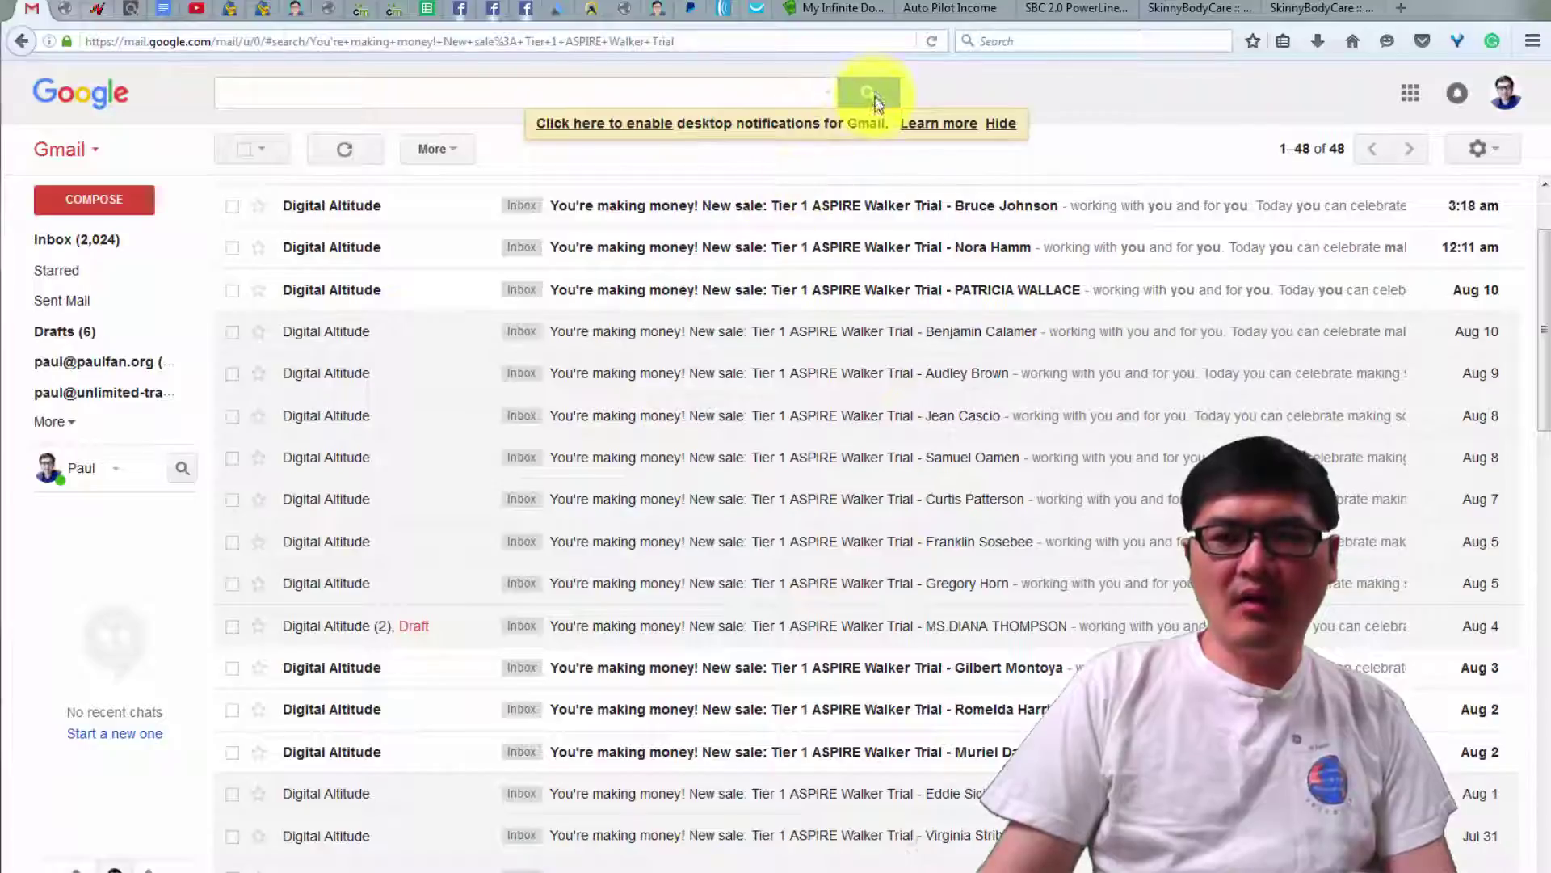
pyautogui.click(682, 91)
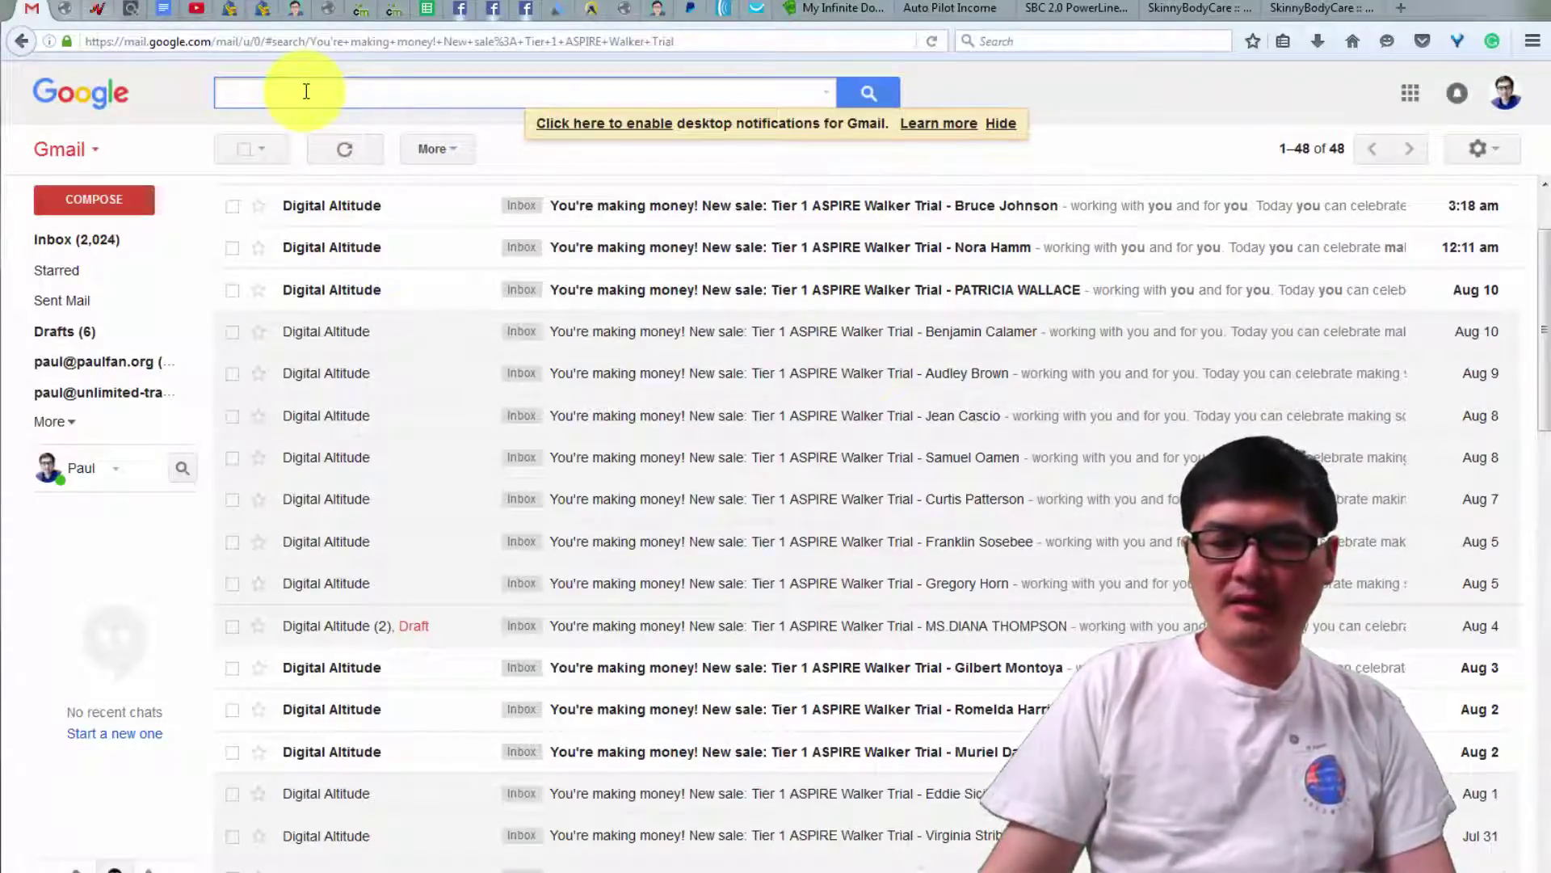
# Return to the full Gmail inbox of 2,598 conversations
pyautogui.click(76, 242)
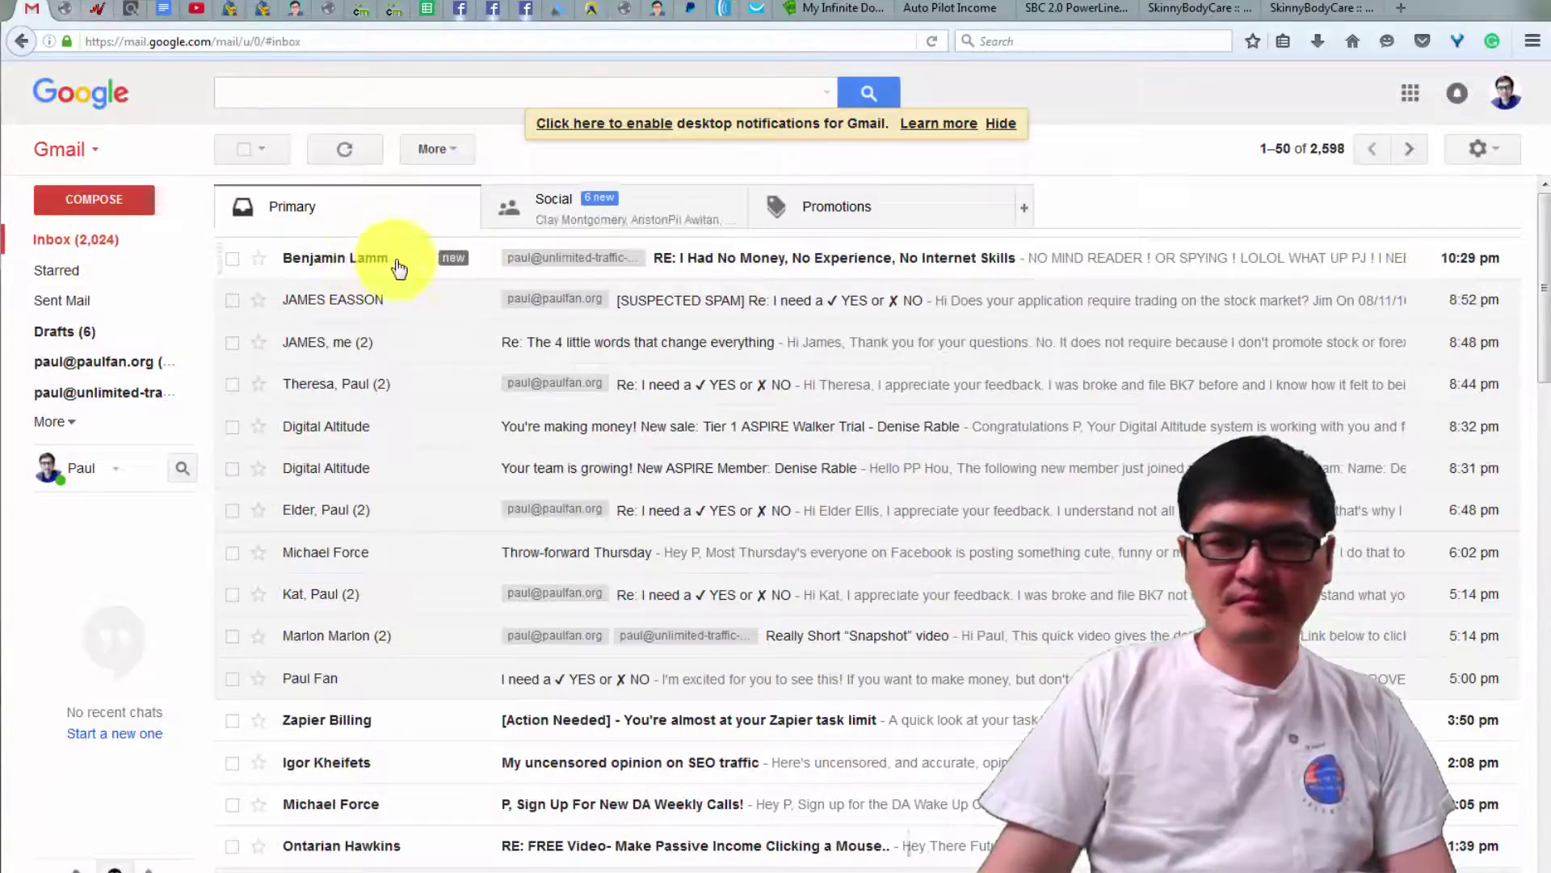
pyautogui.scroll(-1, 388, 255)
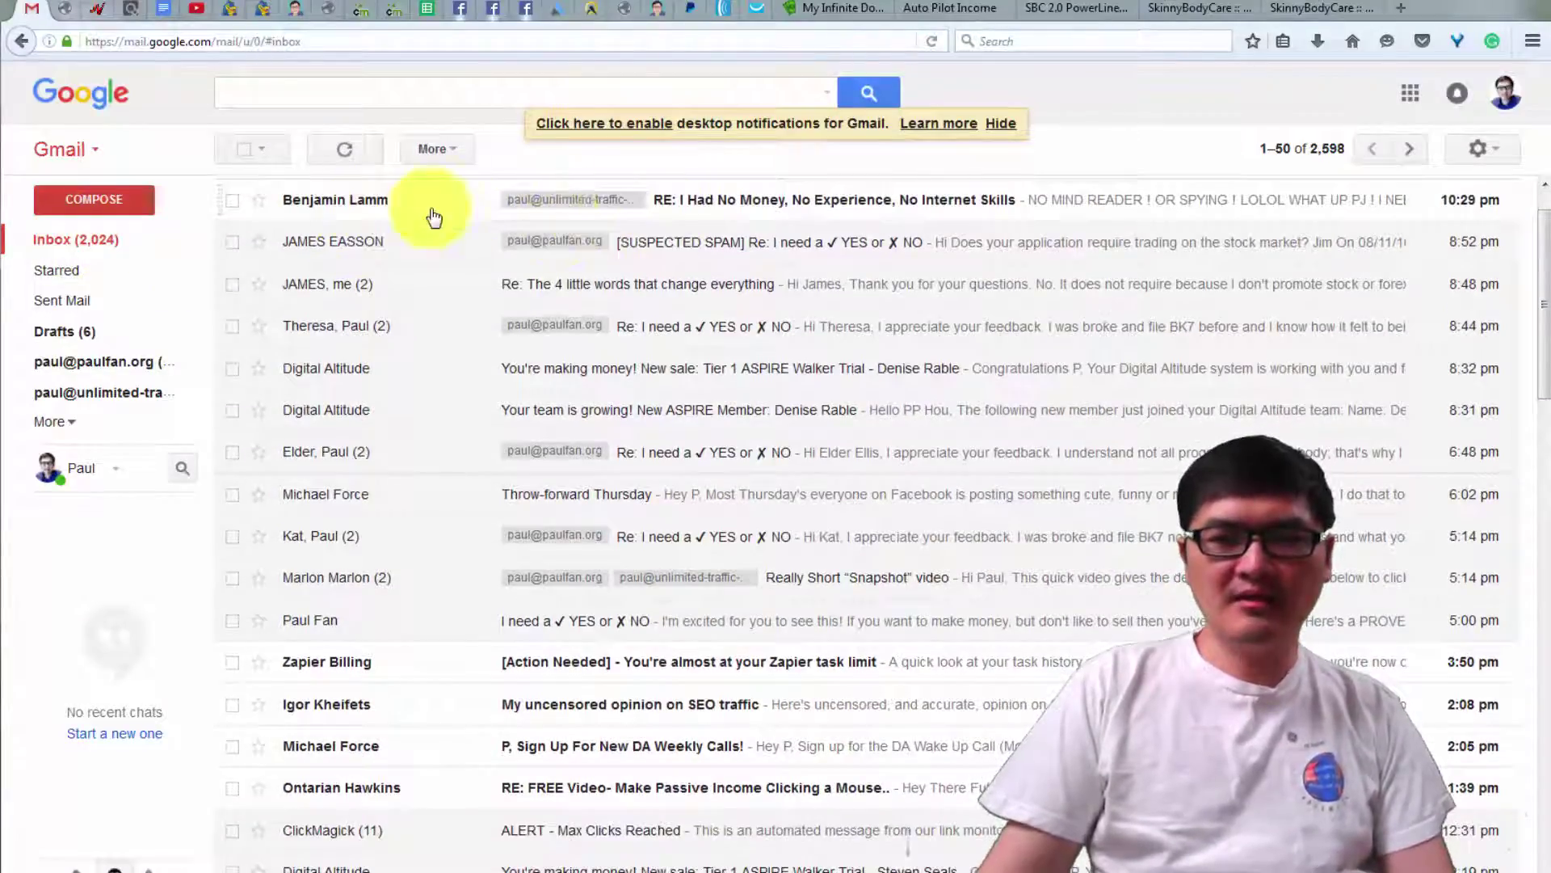